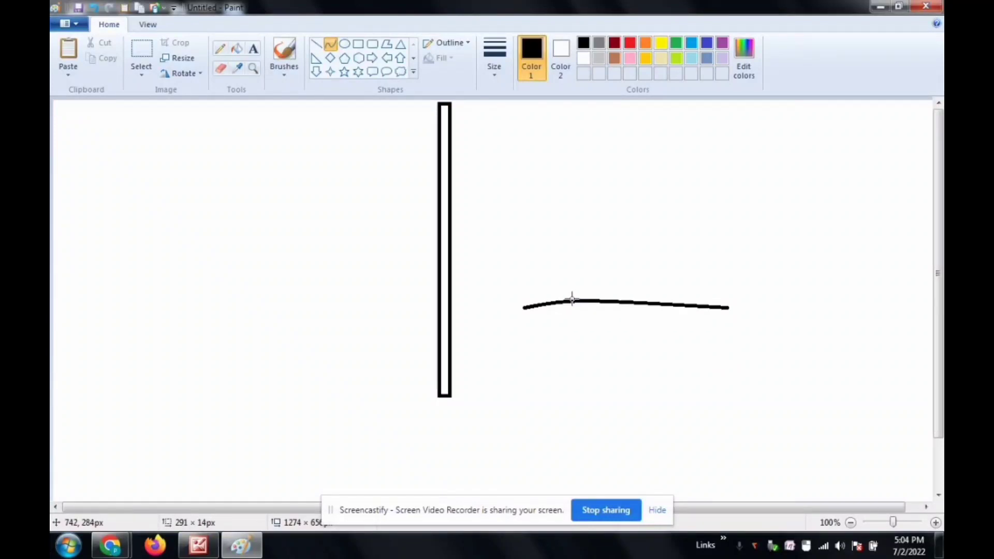
Step: Bend the horizontal curve beside the pole into an S-shaped wave and undo the stray stroke below it
left_click(712, 377)
double_click(548, 212)
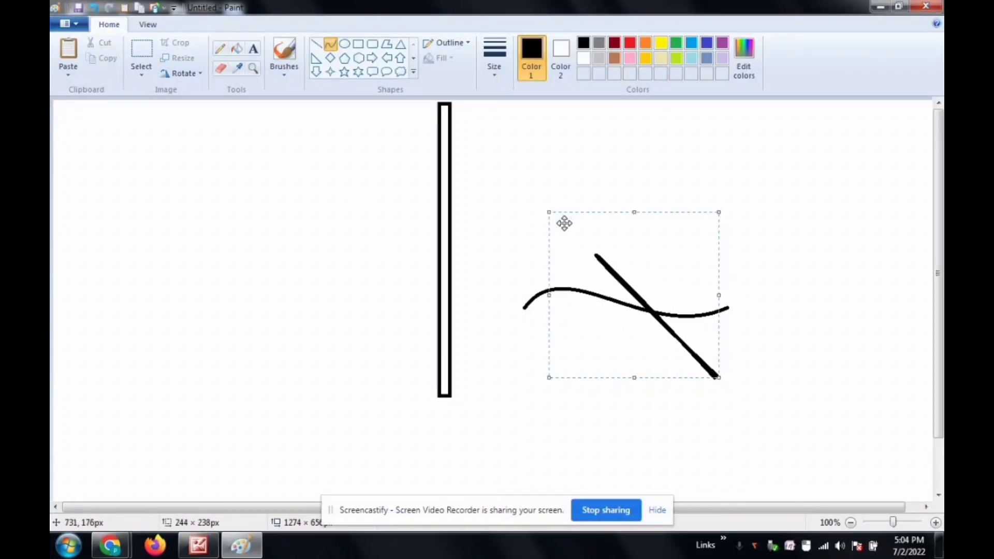
key("ctrl+z")
Step: Copy the wavy line and place a pasted copy against the pole's upper end as the flag's top edge
left_click(141, 51)
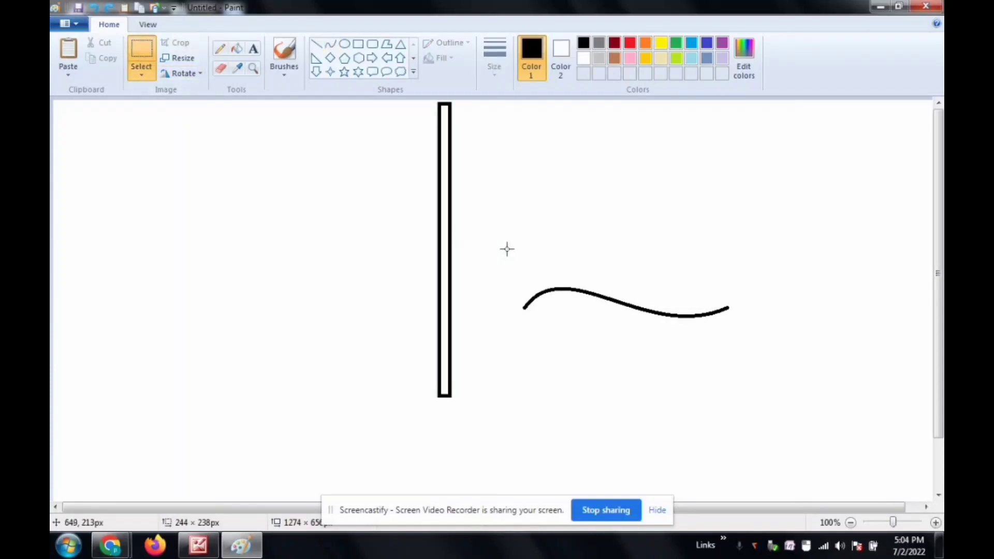
left_click_drag(507, 249, 756, 361)
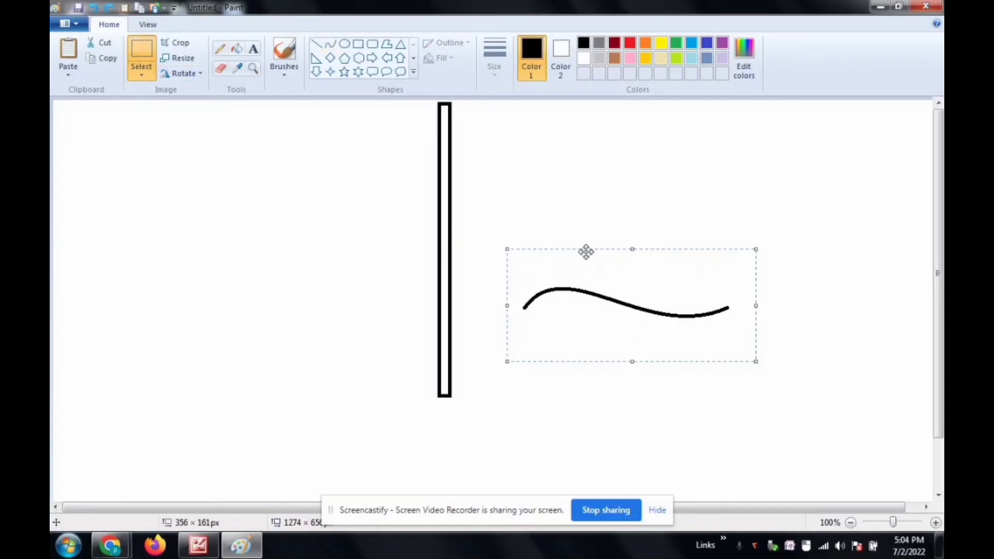
left_click(93, 60)
left_click(67, 55)
left_click_drag(135, 152, 522, 125)
Step: Turn on transparent selection and move the original wavy line against the pole just below the first wave
left_click(148, 80)
left_click(169, 202)
left_click_drag(505, 237, 739, 355)
left_click_drag(677, 331, 604, 189)
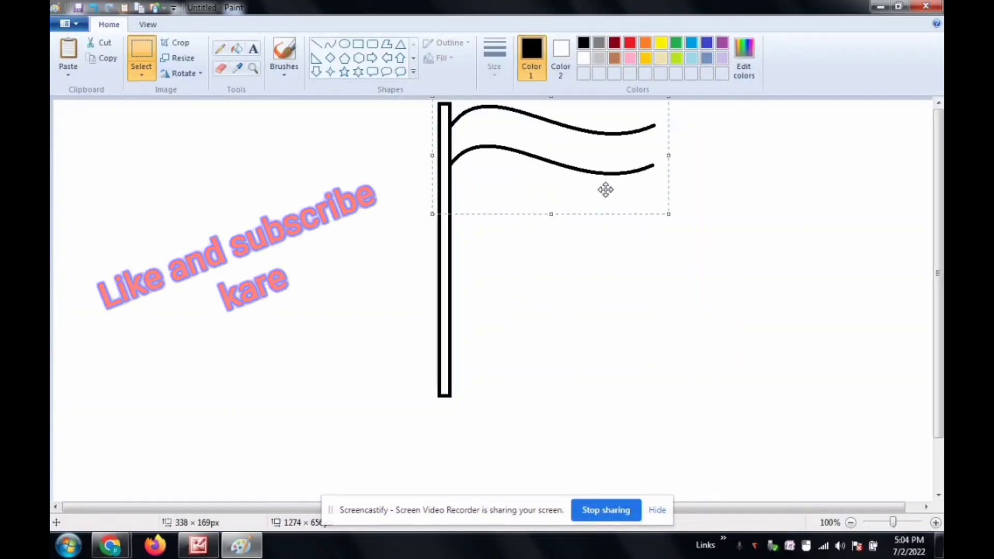
Step: Paste the wavy line again and attach a copy to the pole below the second wave
left_click(655, 291)
key("ctrl+v")
key("ctrl+v")
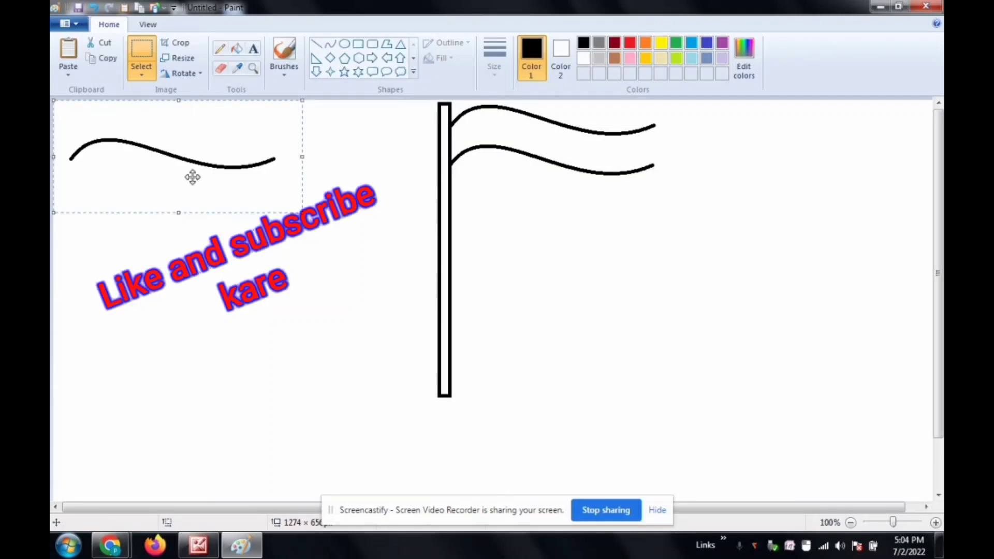
left_click_drag(193, 173, 572, 227)
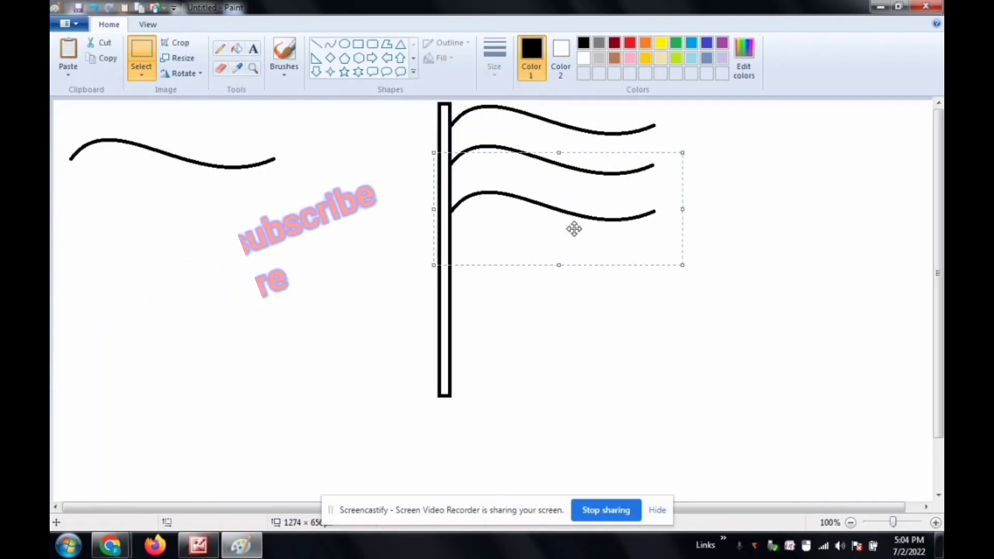
Step: Attach a fourth pasted wave to the pole below the third and delete the spare copy away from the flag
key("ctrl+v")
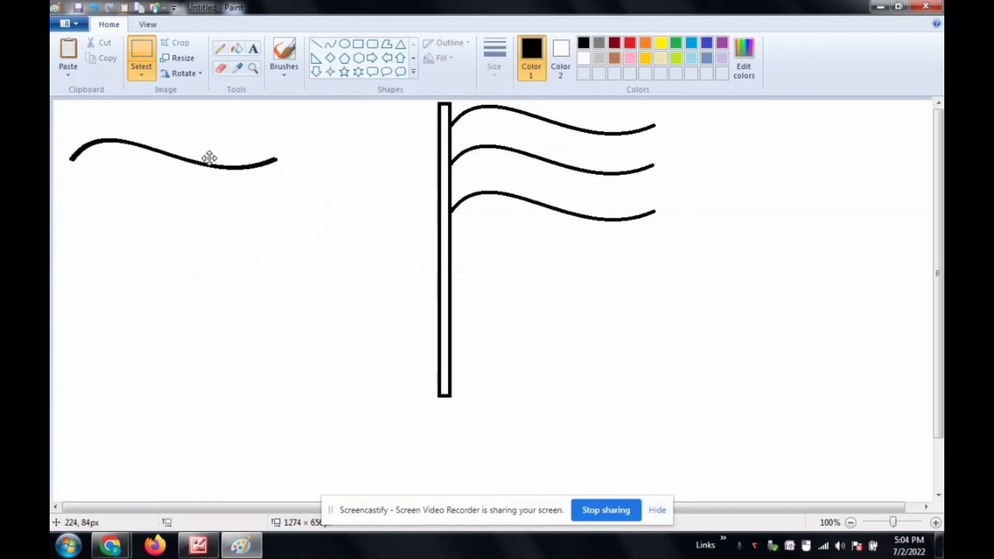
left_click_drag(209, 156, 587, 260)
left_click(620, 356)
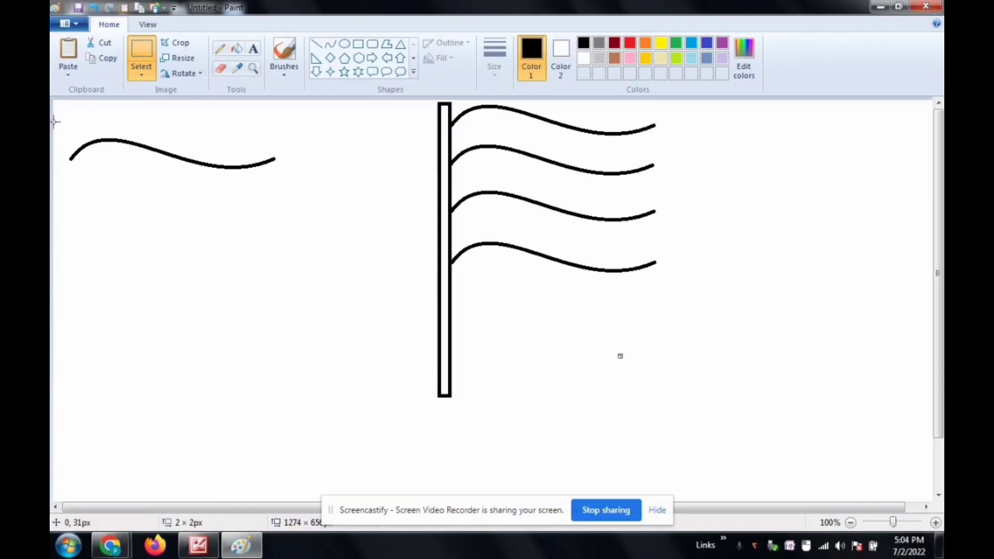
left_click_drag(67, 123, 307, 195)
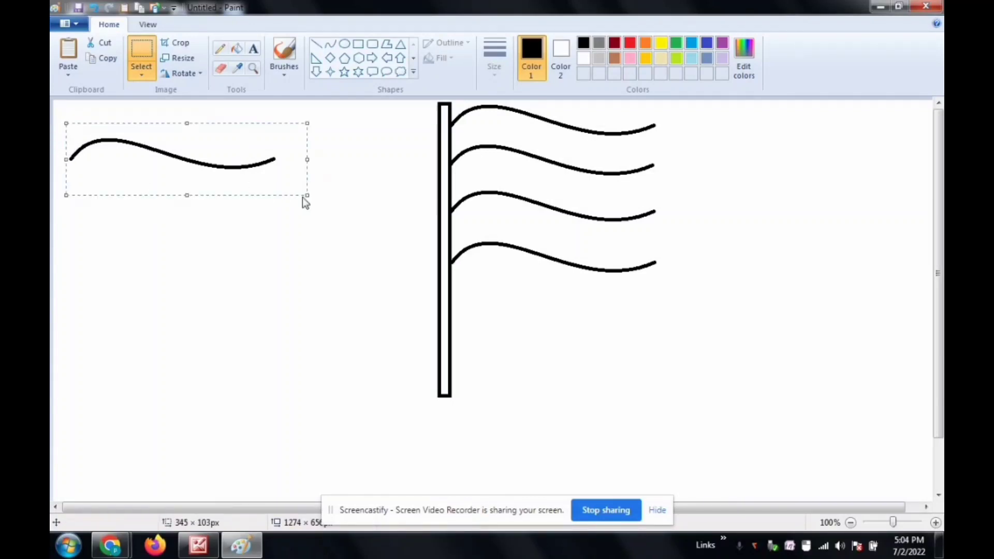
key("Delete")
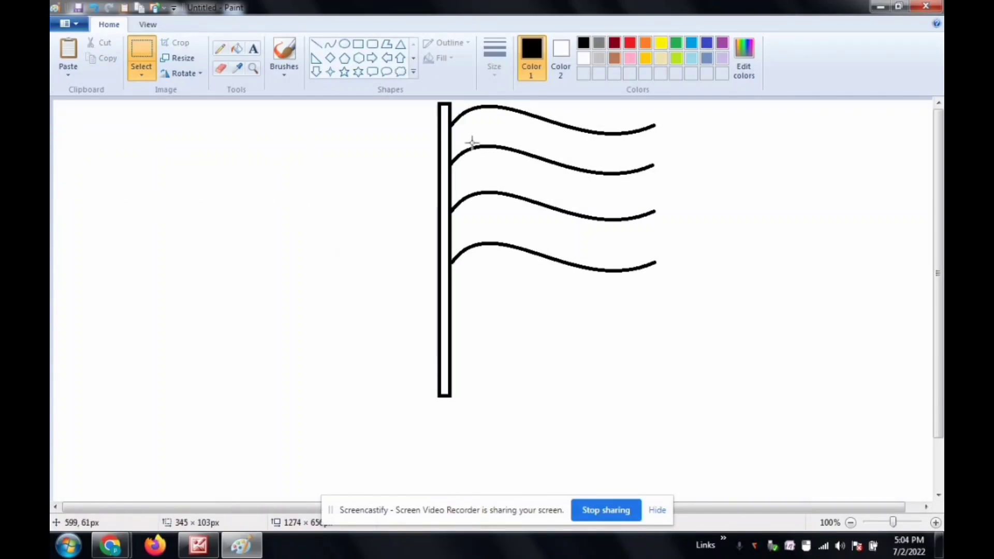
Step: Close the flag's free side with a curve from the top wave's end to the bottom wave's end, bowed inward
left_click(329, 46)
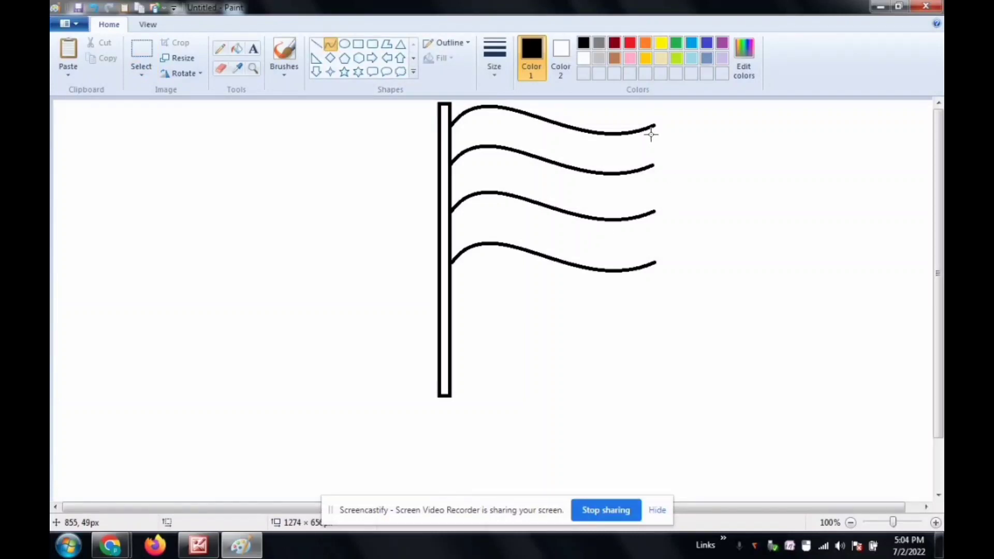
left_click_drag(652, 126, 653, 262)
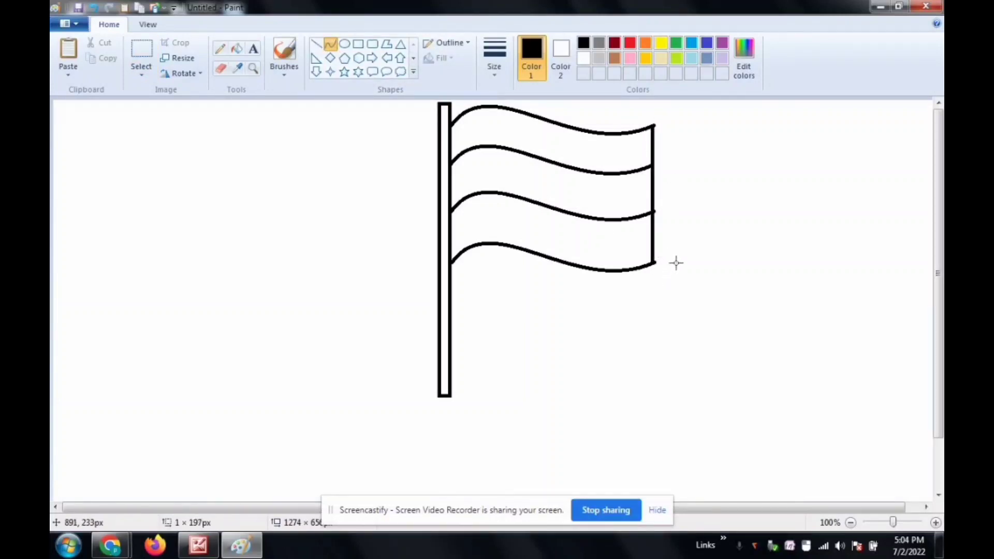
left_click_drag(636, 155, 616, 217)
left_click(277, 118)
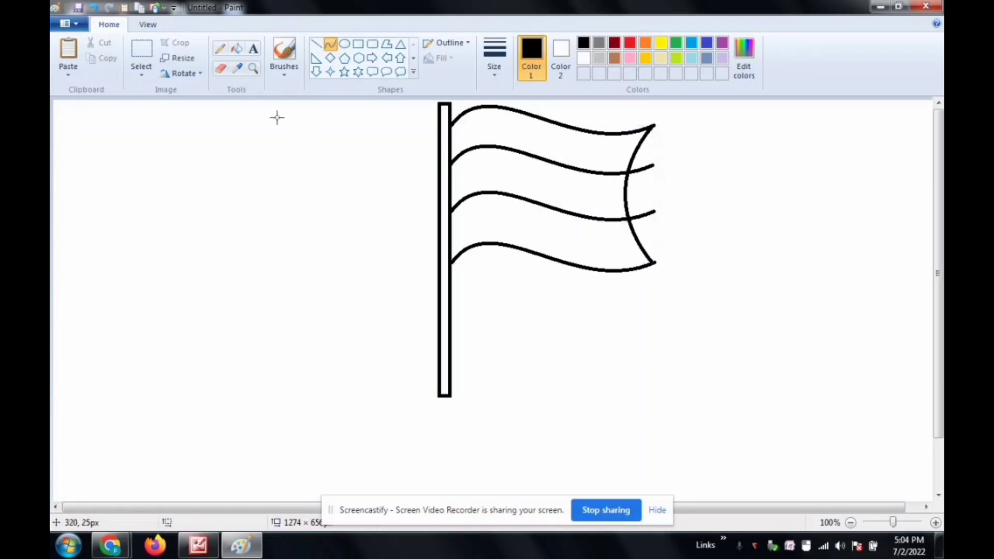
Step: Erase the ends of the two middle waves that stick out beyond the flag's curved free edge
left_click(252, 69)
left_click(533, 145)
left_click(610, 217)
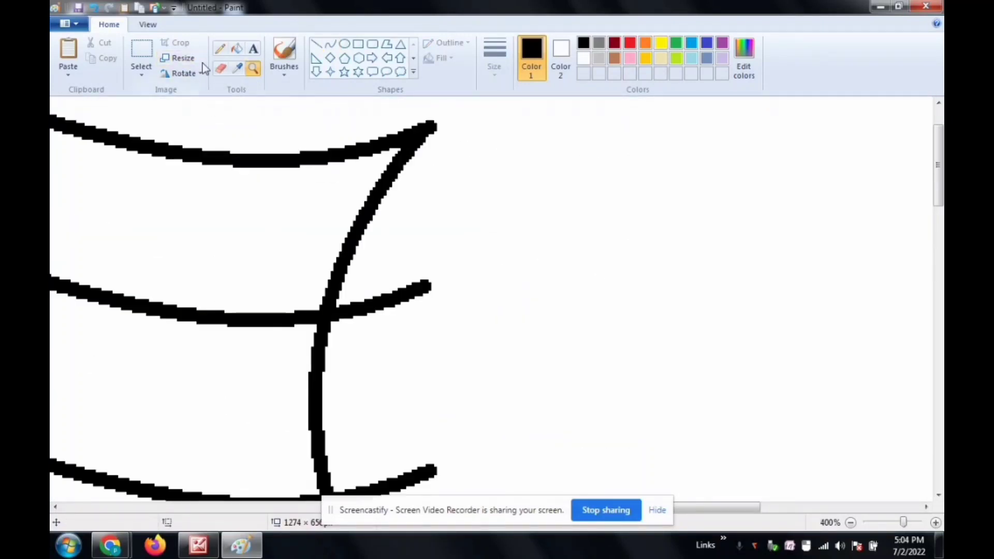
left_click(220, 69)
left_click_drag(356, 311, 452, 277)
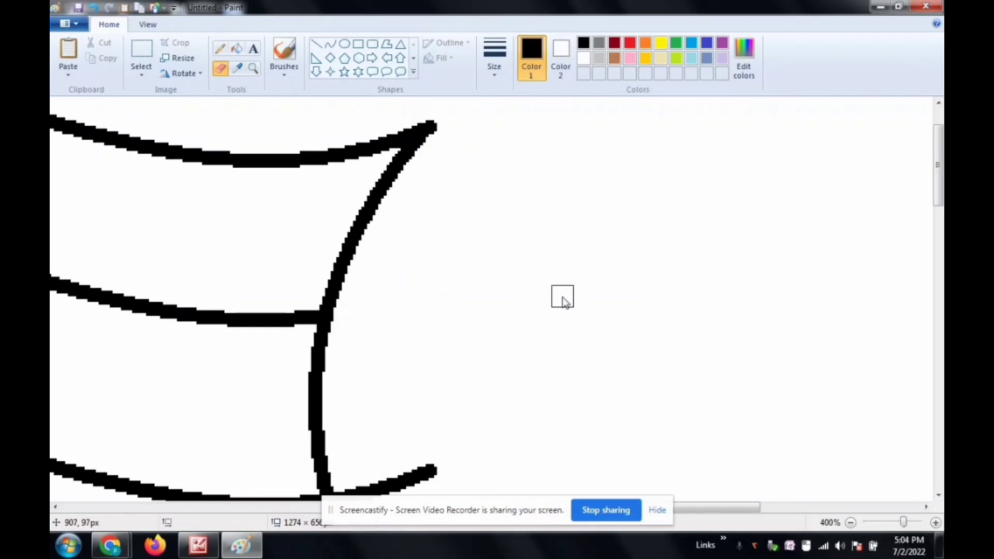
scroll(561, 295, "down", 3)
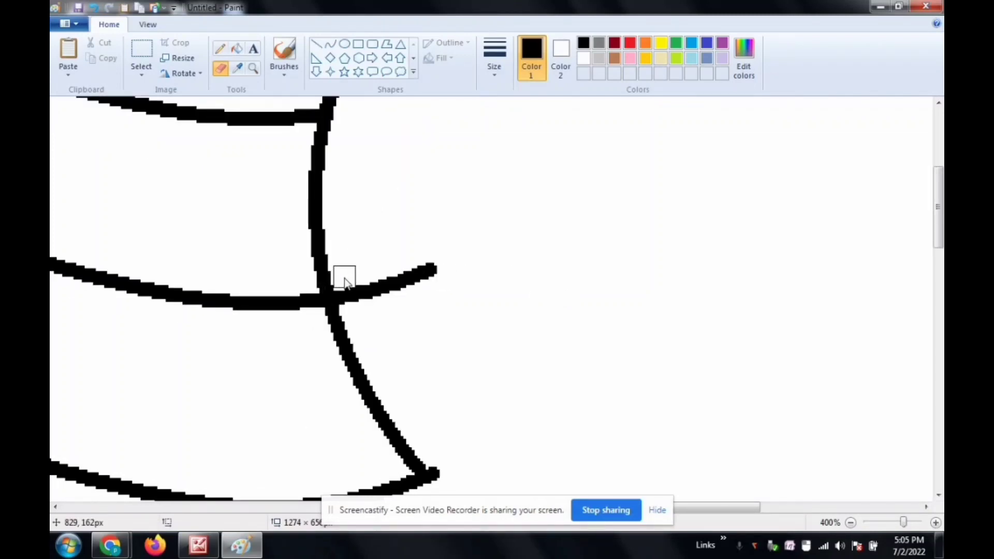
left_click_drag(398, 278, 456, 270)
scroll(688, 255, "up", 4)
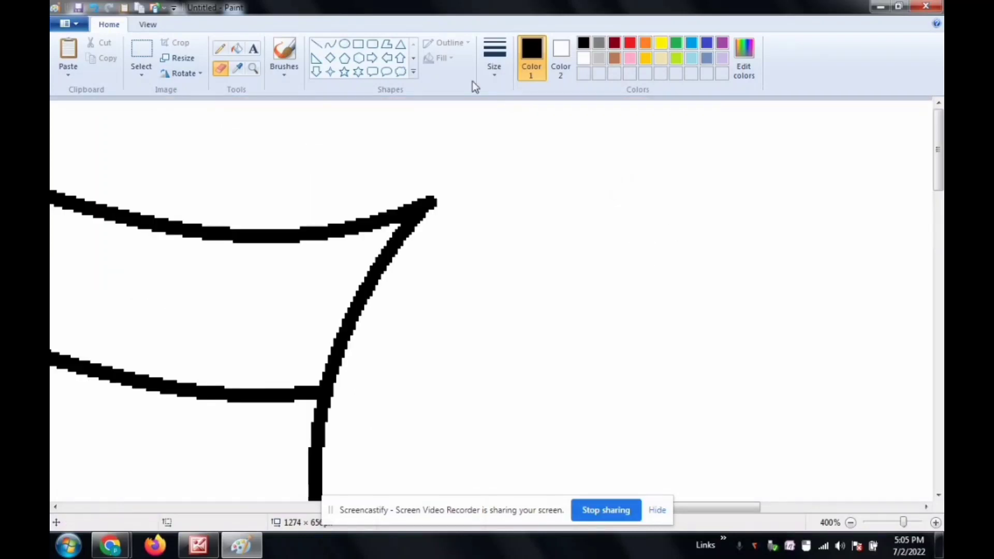
Step: Draw a rectangle of about 195 × 31 px centred under the pole's foot as the top tier of the base
left_click(251, 73)
right_click(273, 224)
right_click(273, 224)
right_click(273, 224)
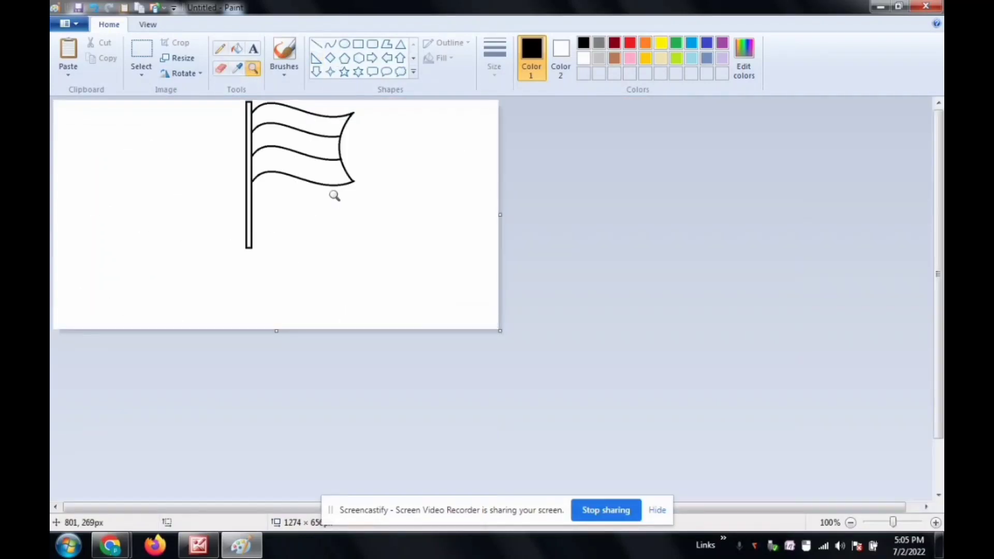
left_click(335, 195)
left_click(357, 44)
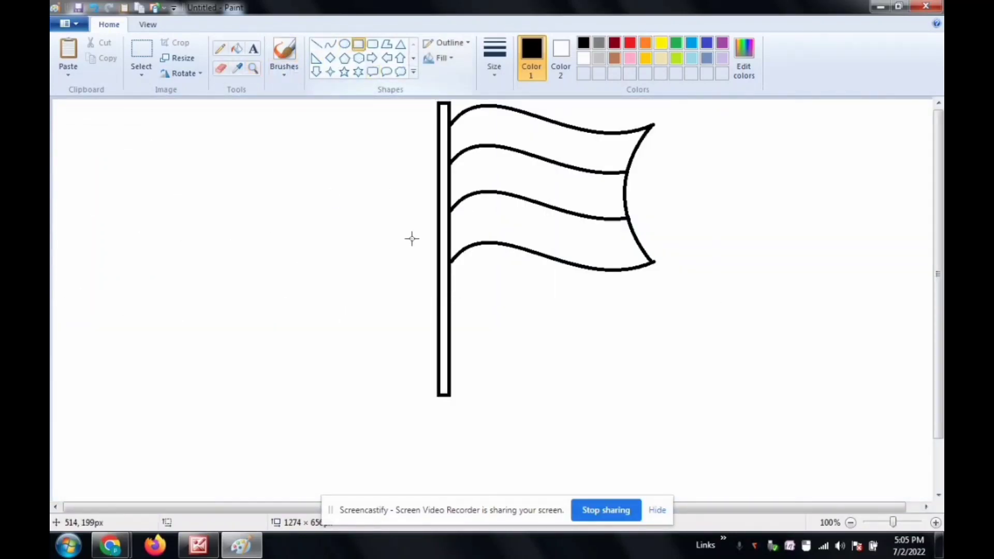
mouse_move(384, 393)
left_mouse_down()
mouse_move(520, 414)
mouse_move(463, 405)
left_mouse_up()
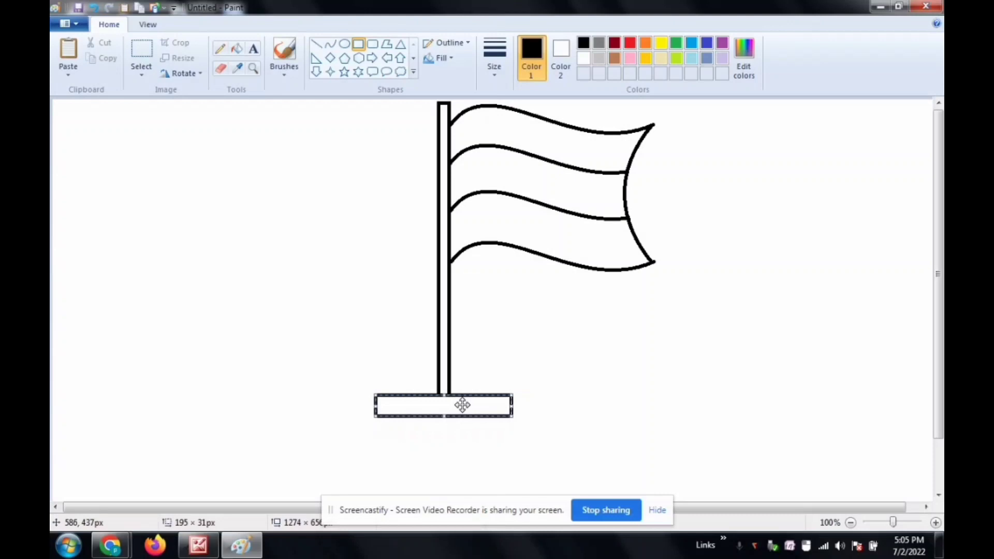
left_click(602, 347)
Step: Add two wider rectangles below the top base tier, about 314 × 37 px and 437 × 44 px, centred under the pole
left_click_drag(341, 411, 559, 436)
left_click_drag(505, 419, 499, 426)
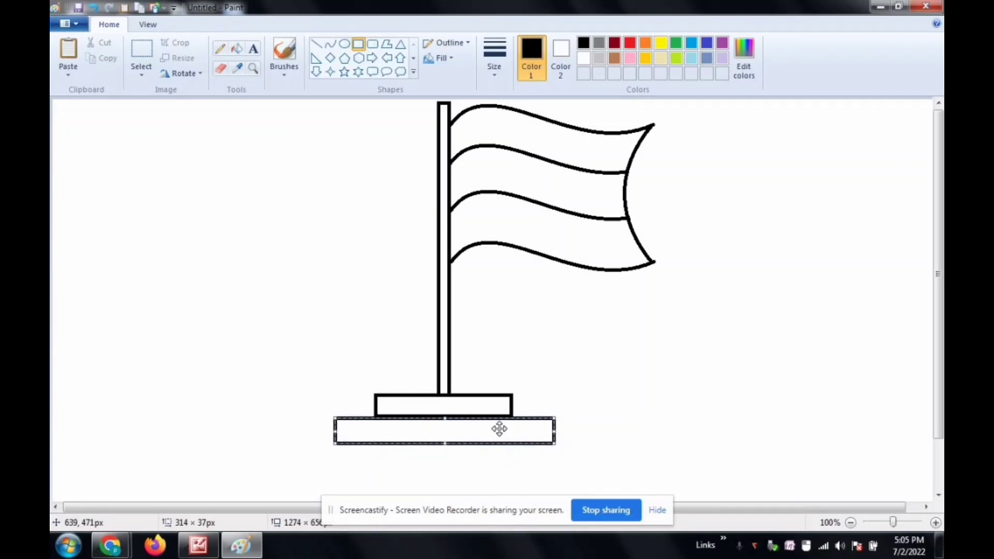
left_click(604, 358)
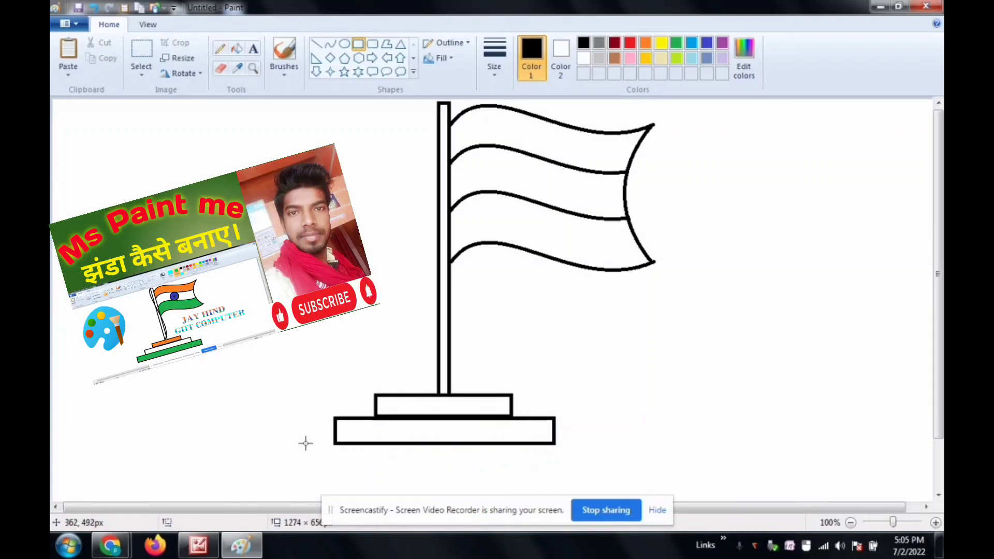
mouse_move(289, 443)
left_mouse_down()
mouse_move(355, 465)
mouse_move(523, 485)
mouse_move(604, 477)
mouse_move(598, 470)
left_mouse_up()
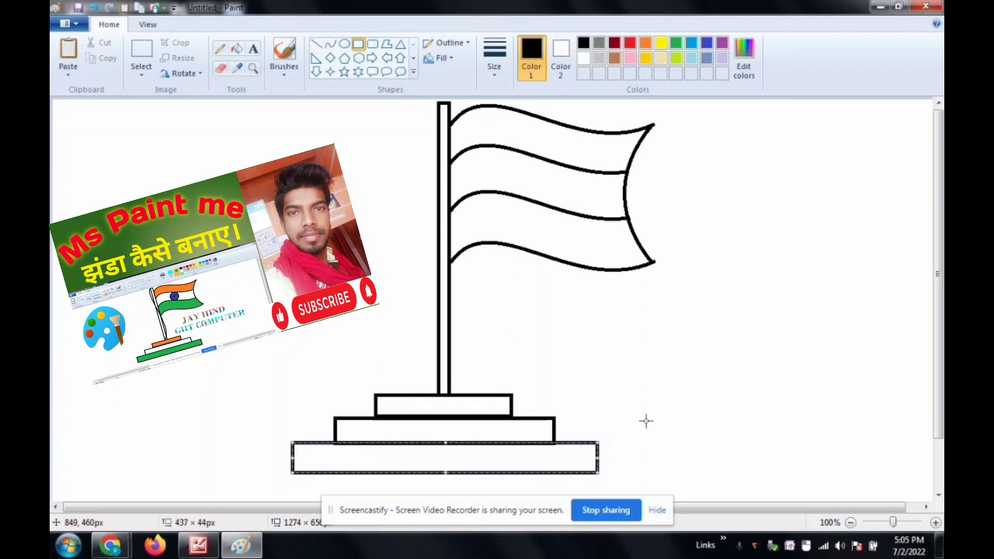
left_click(699, 418)
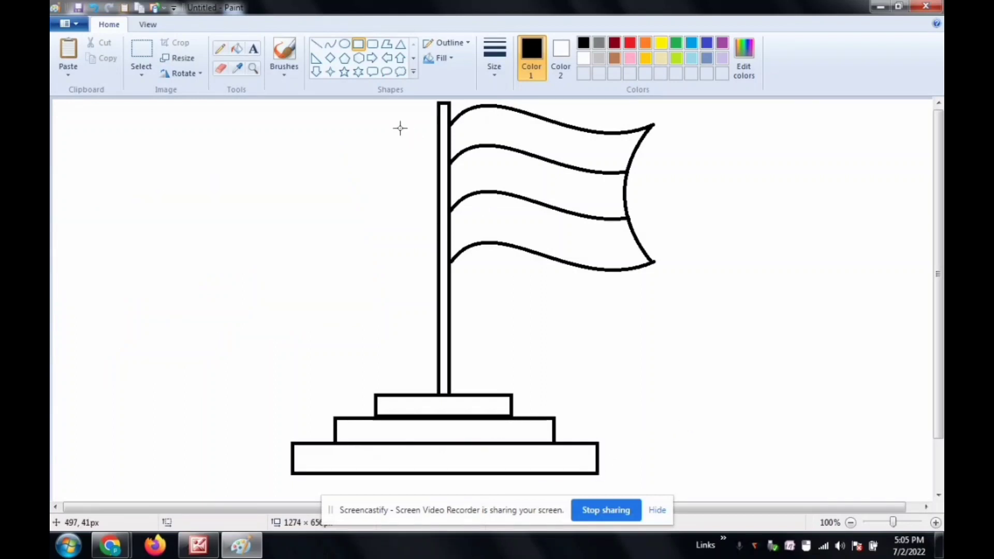
Step: Draw an S-shaped rope curve along the pole from its top to its foot, crossing the pole midway
left_click(331, 46)
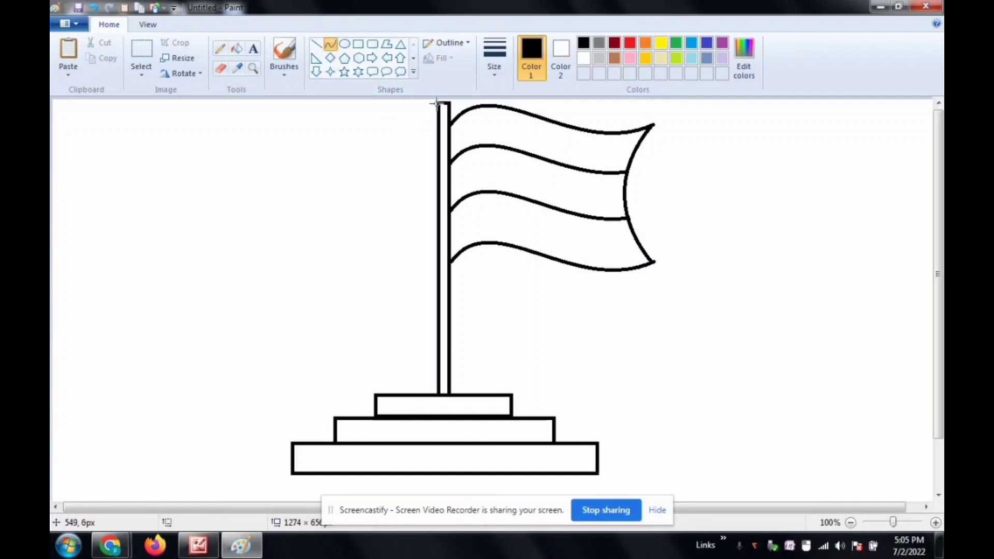
left_click_drag(436, 104, 440, 393)
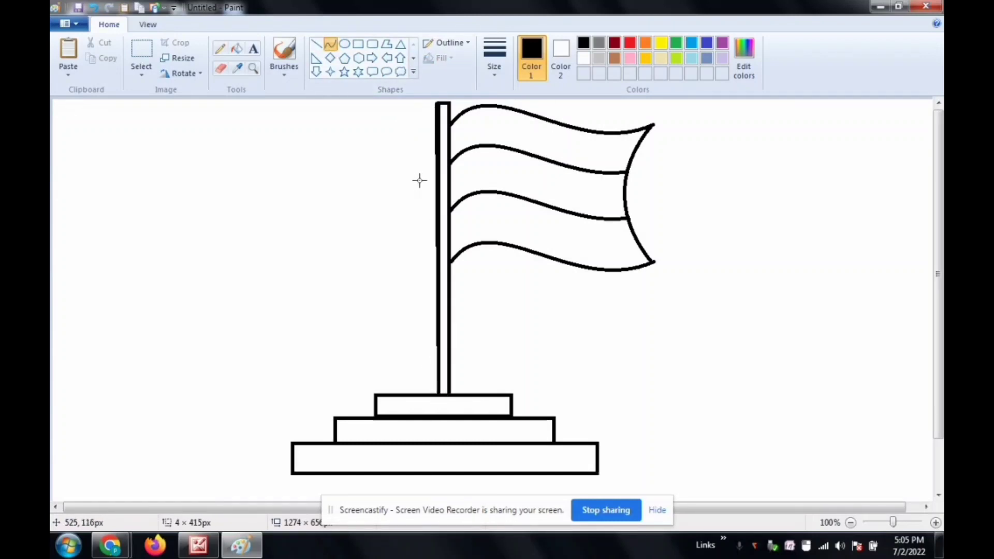
left_click_drag(435, 166, 407, 139)
left_click_drag(429, 252, 500, 335)
left_click(620, 319)
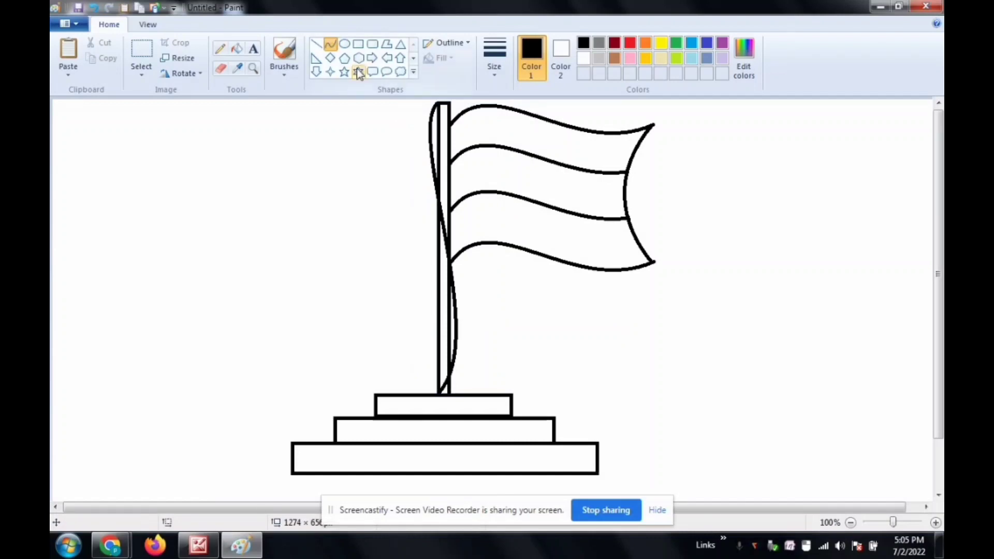
Step: Draw an ellipse of about 58 × 64 px in the flag's middle stripe, touching the waves above and below
left_click(253, 68)
left_click(509, 176)
left_click(506, 196)
left_click(440, 258)
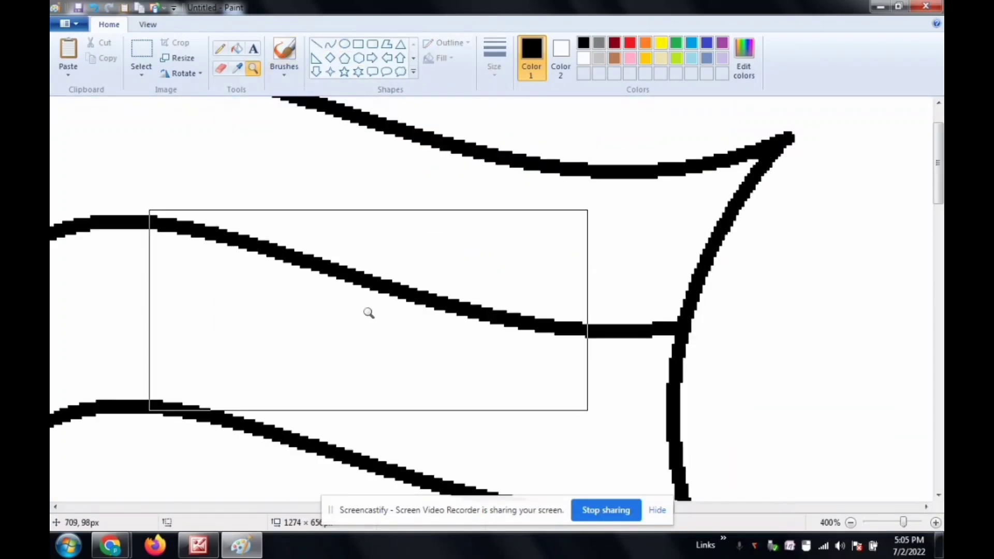
left_click(365, 308)
left_click(344, 44)
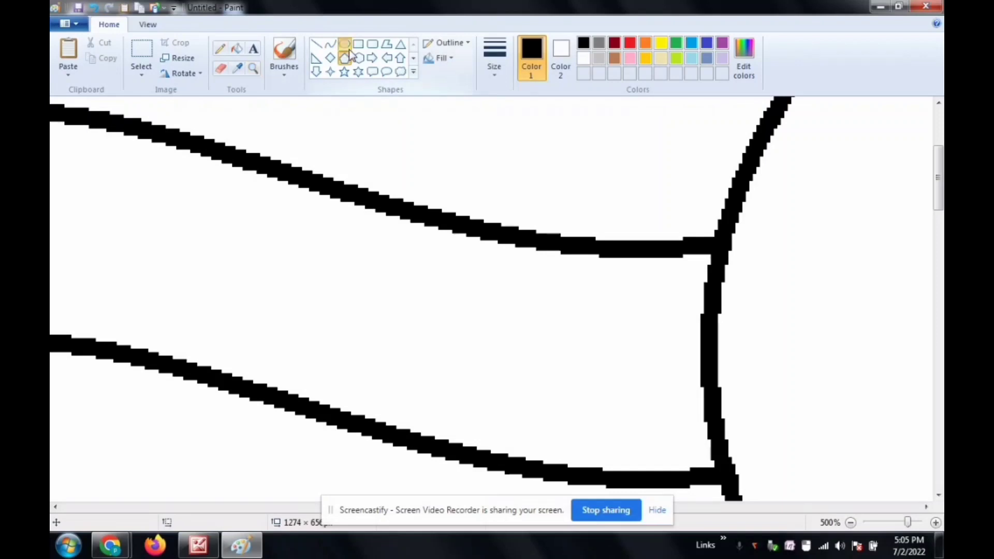
left_click_drag(159, 144, 368, 390)
left_click_drag(372, 136, 357, 170)
Step: Draw four thin lines crossing at the circle's centre in the thinnest size: one vertical, one horizontal and two diagonal
left_click(252, 69)
right_click(345, 216)
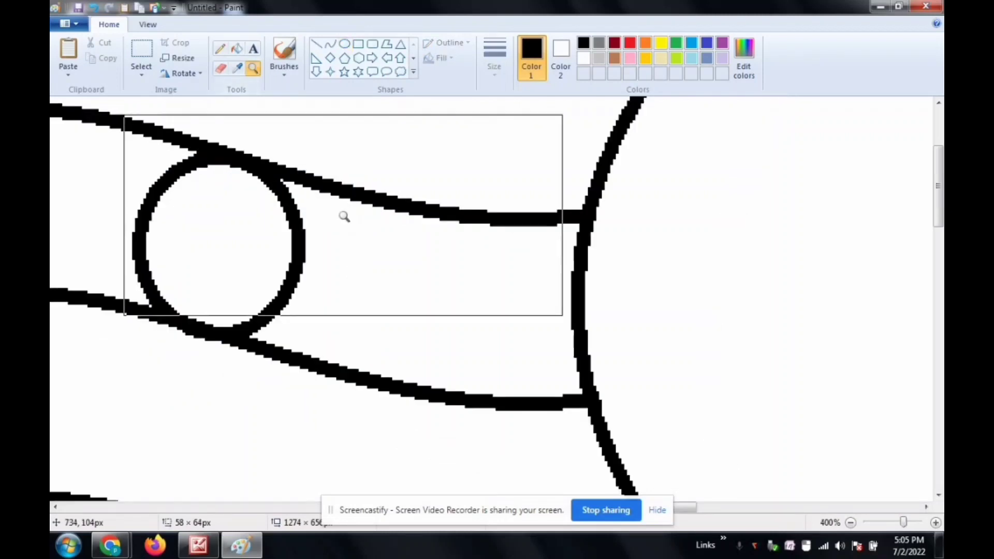
right_click(344, 216)
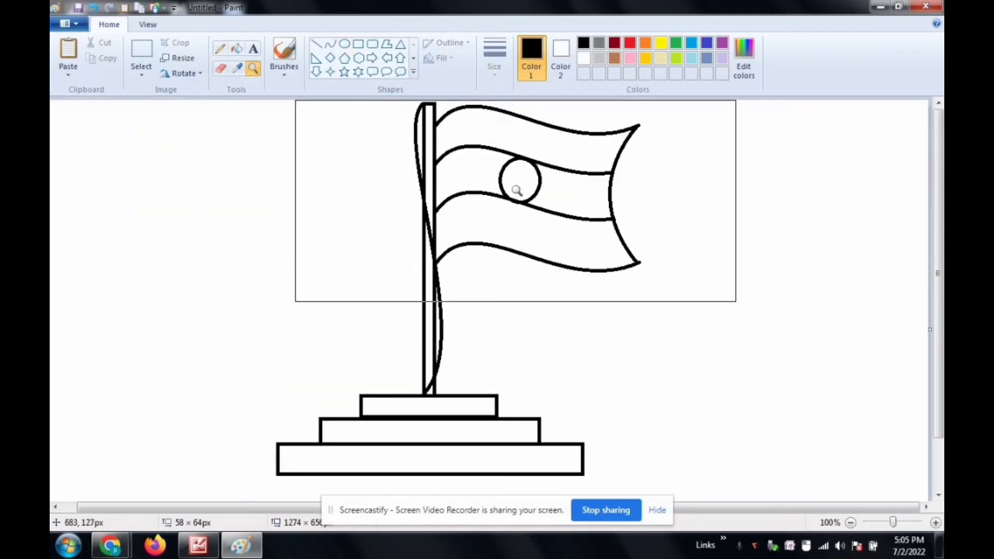
left_click(516, 190)
left_click(509, 191)
left_click(294, 266)
left_click(299, 155)
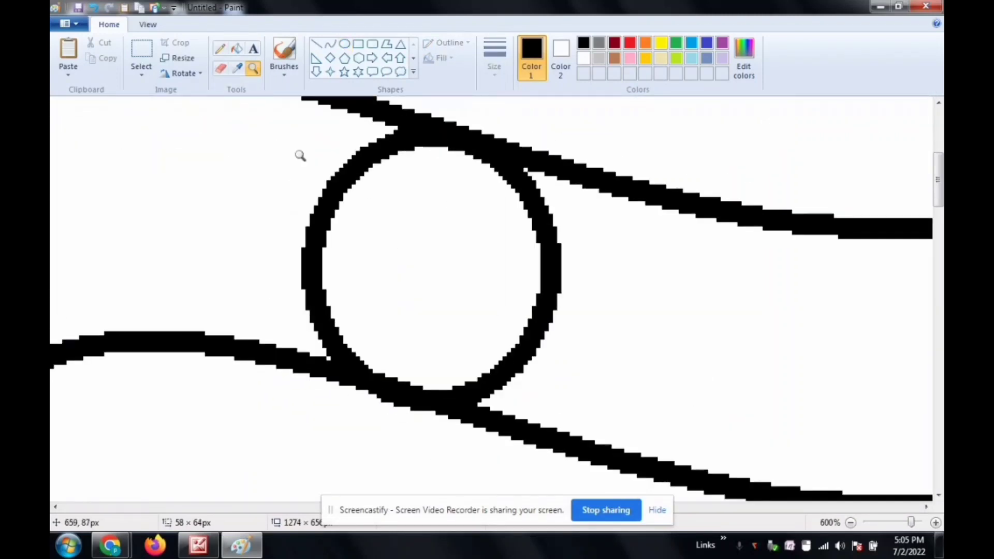
left_click(303, 154)
scroll(427, 222, "down", 3)
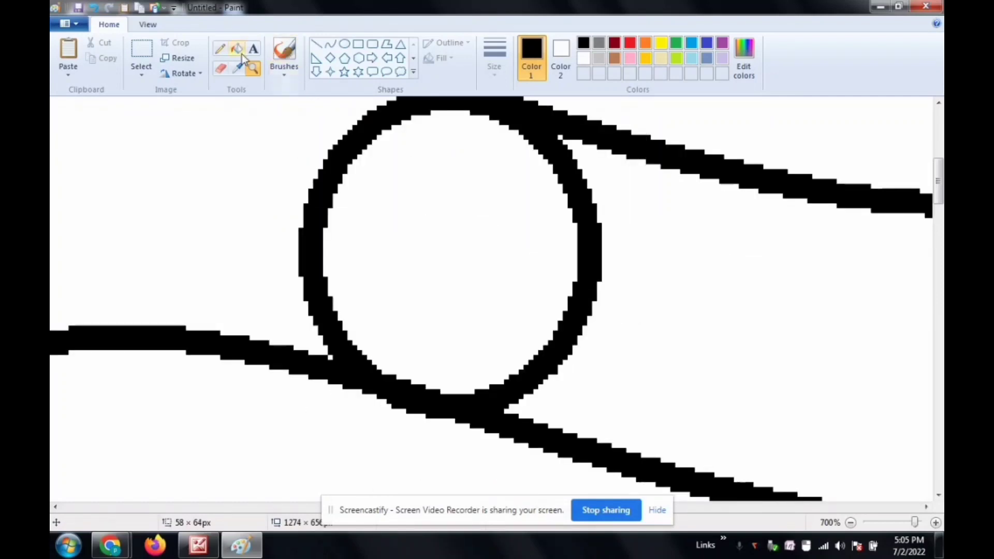
left_click(316, 44)
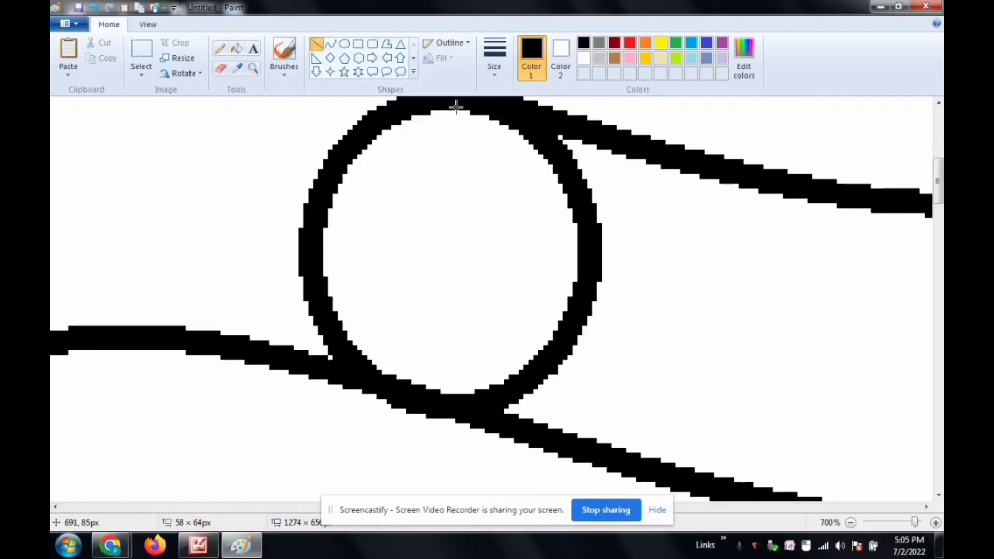
left_click_drag(456, 106, 437, 405)
left_click(491, 75)
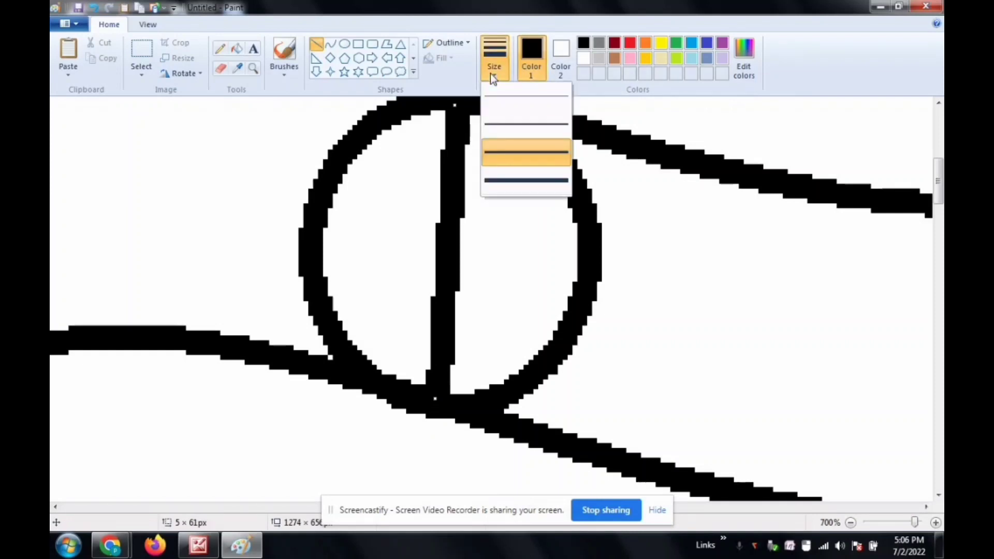
left_click(501, 97)
left_click_drag(308, 249, 580, 253)
mouse_move(541, 166)
left_mouse_down()
mouse_move(344, 351)
mouse_move(357, 345)
left_mouse_up()
mouse_move(352, 168)
left_mouse_down()
mouse_move(495, 332)
mouse_move(545, 353)
left_mouse_up()
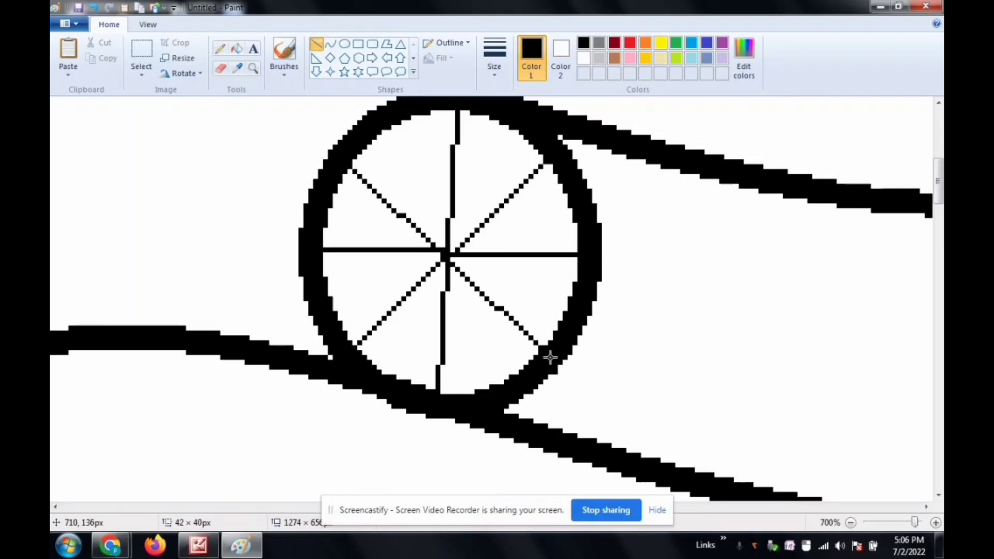
Step: Add four more thin lines through the wheel's centre, each running between the existing spokes
mouse_move(381, 127)
left_mouse_down()
mouse_move(435, 217)
mouse_move(501, 389)
left_mouse_up()
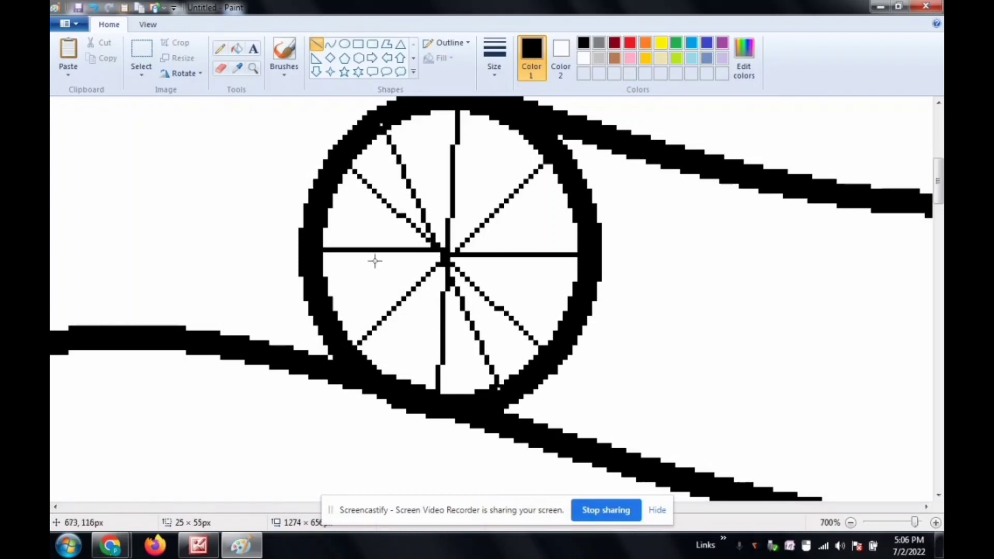
left_click_drag(324, 207, 577, 310)
mouse_move(503, 115)
left_mouse_down()
mouse_move(484, 193)
mouse_move(394, 383)
mouse_move(397, 374)
left_mouse_up()
left_click_drag(322, 310, 564, 199)
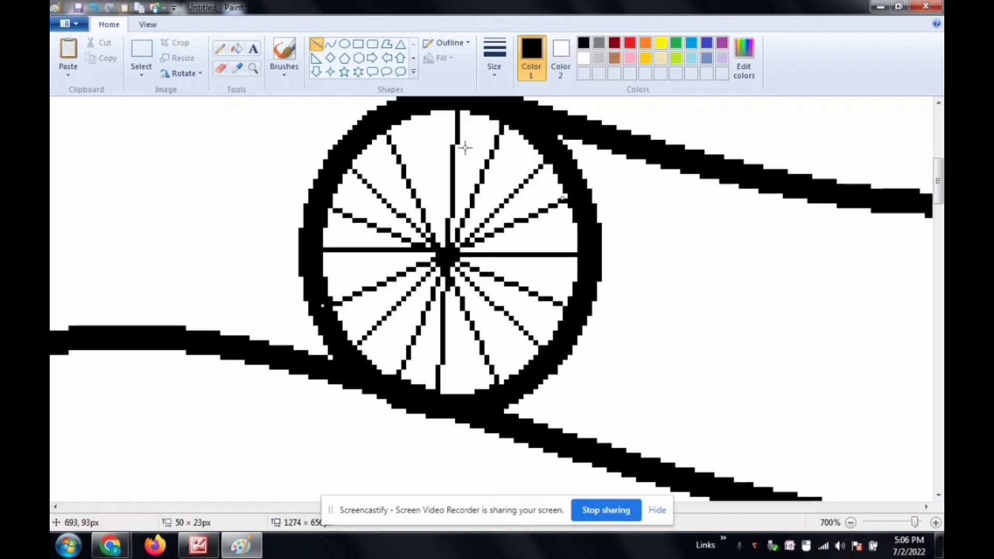
Step: Fill all the wedges between the wheel's spokes with indigo blue
left_click(237, 50)
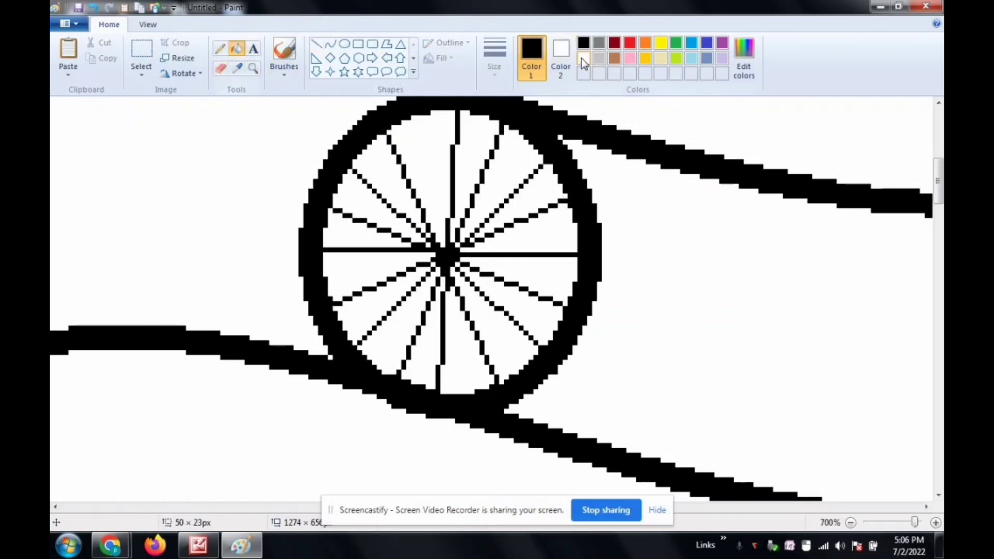
left_click(707, 47)
left_click(520, 155)
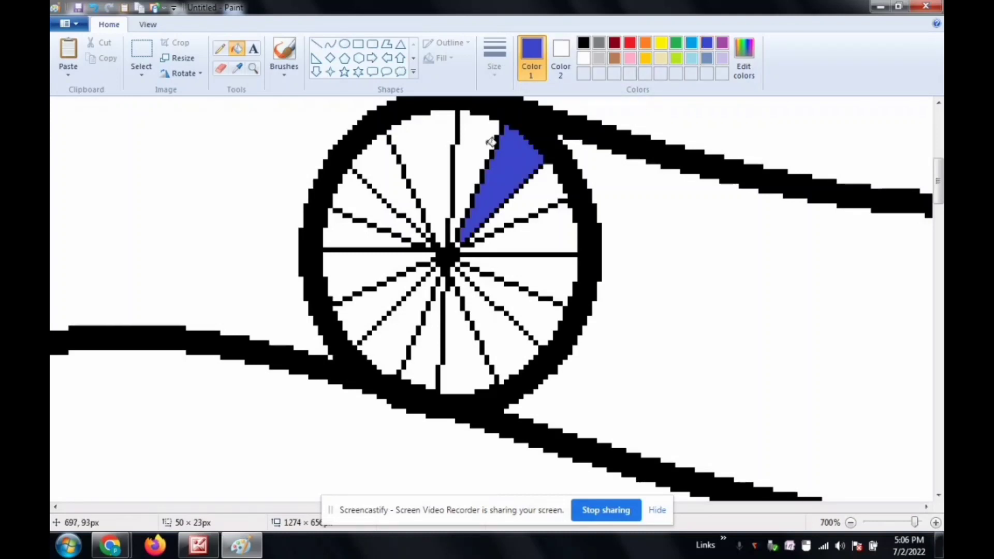
left_click(481, 139)
left_click(432, 142)
left_click(382, 177)
left_click(362, 203)
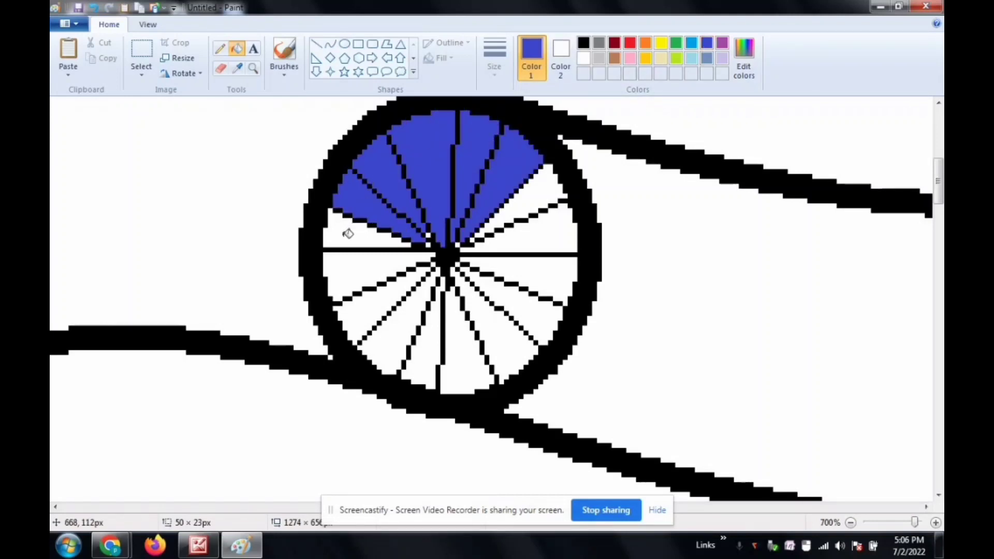
left_click(344, 231)
left_click(349, 277)
left_click(368, 315)
left_click(408, 346)
left_click(420, 358)
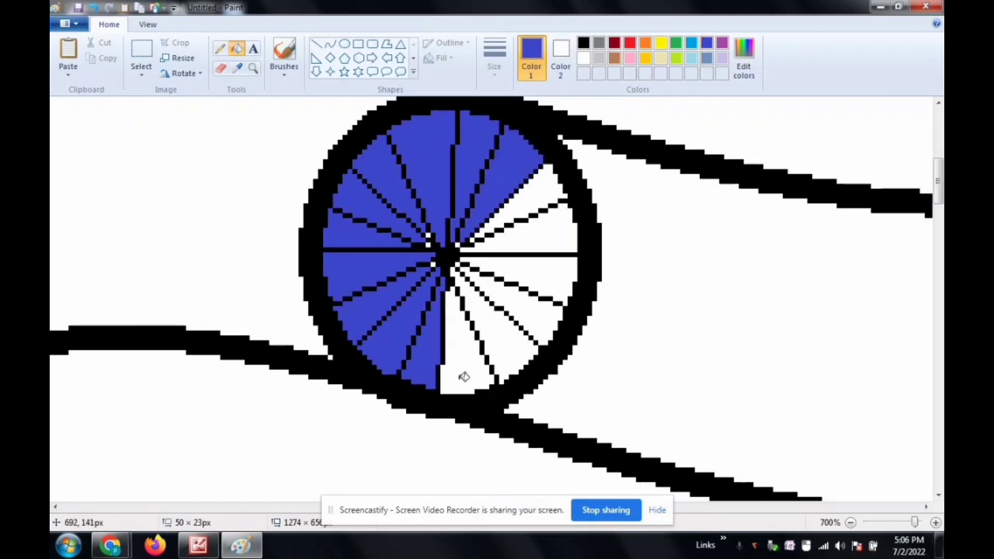
left_click(464, 375)
left_click(505, 324)
left_click(528, 322)
left_click(532, 260)
left_click(533, 227)
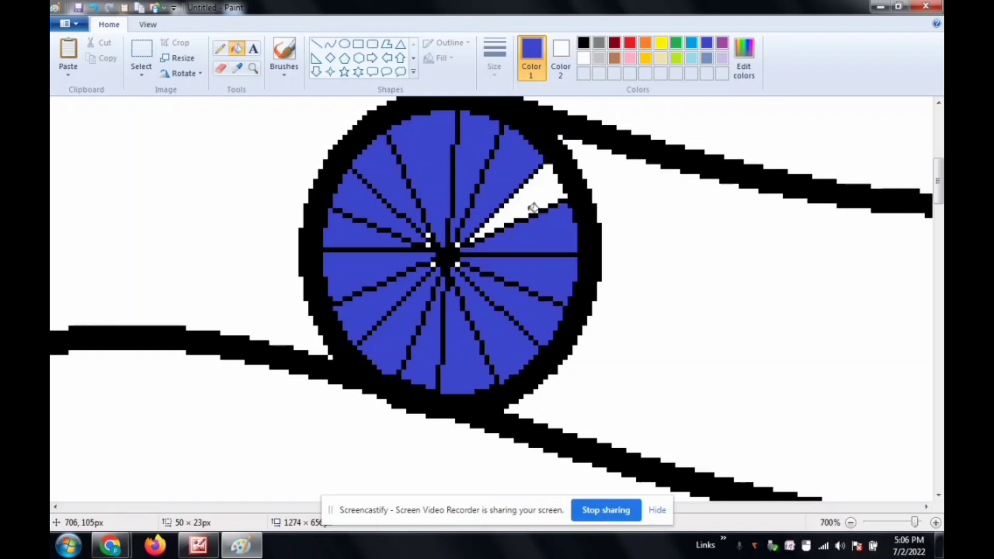
left_click(533, 192)
Step: Fill the small white gaps around the wheel's hub with the same blue
left_click(349, 184)
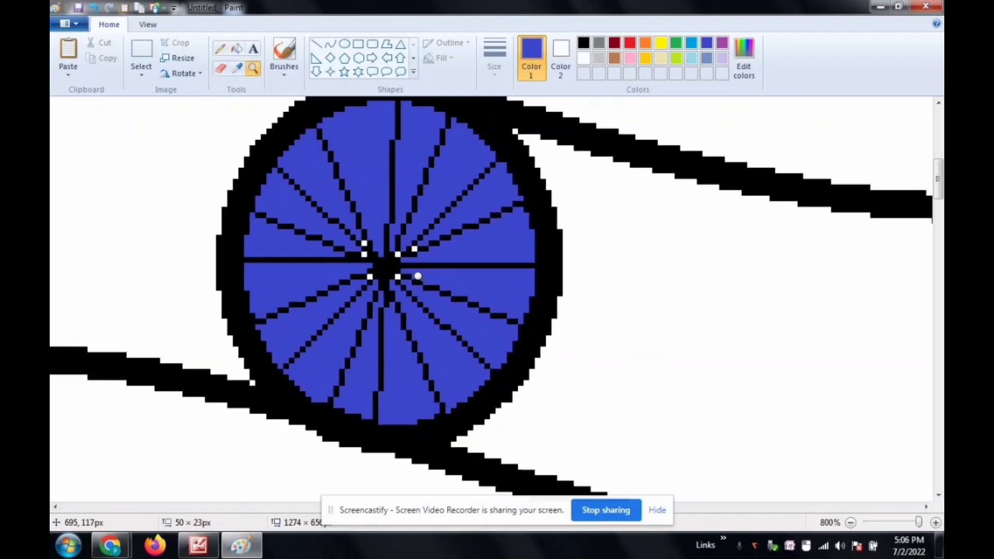
left_click(237, 49)
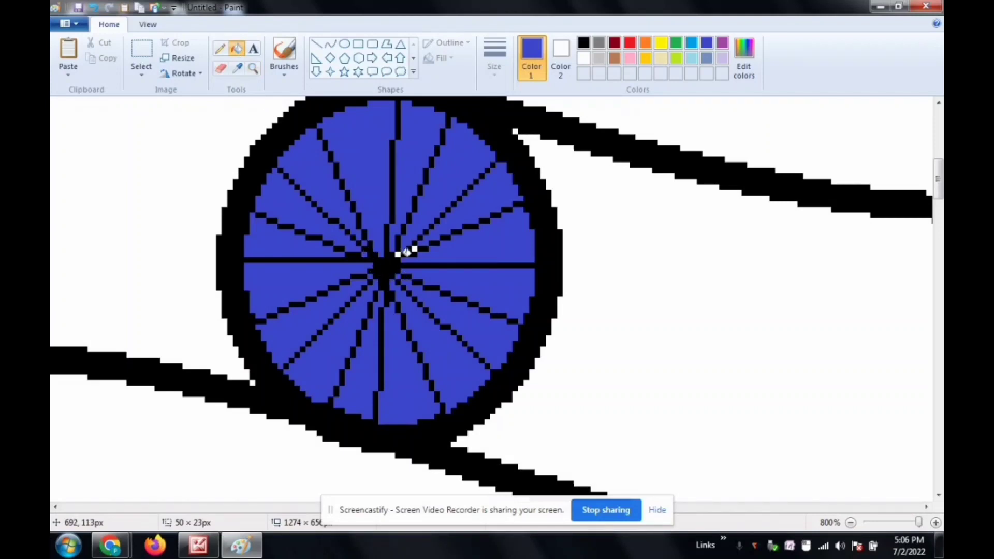
left_click(400, 253)
key("ctrl+z")
Step: Fill the flag's upper stripe and the top tier of the base with orange
left_click(257, 76)
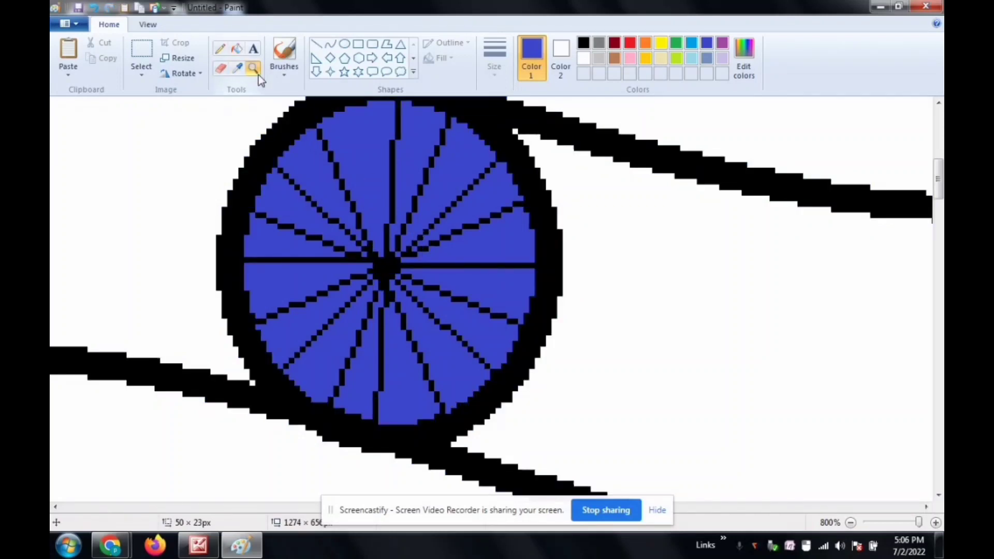
right_click(308, 199)
right_click(308, 200)
right_click(312, 203)
right_click(317, 208)
right_click(320, 211)
right_click(322, 213)
right_click(323, 213)
scroll(360, 187, "up", 2)
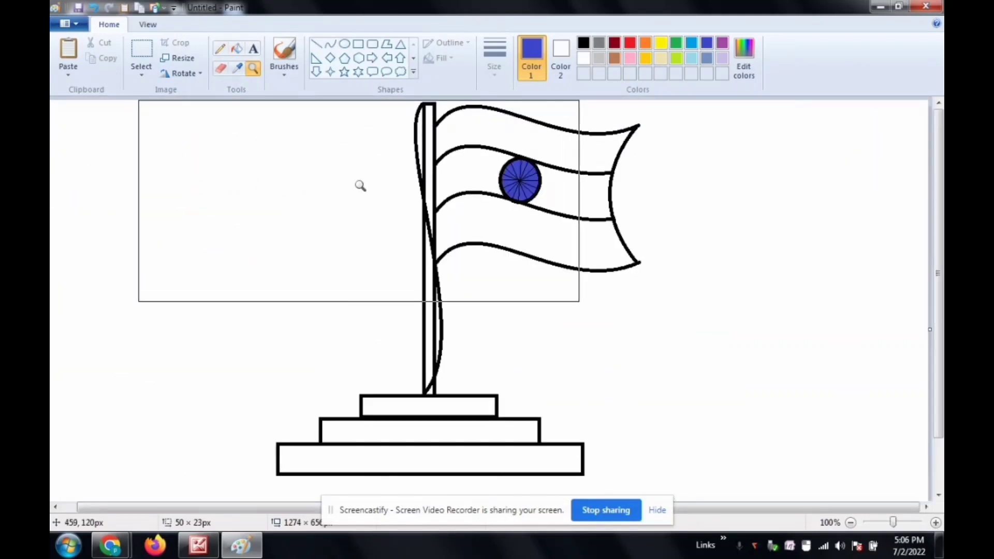
left_click(237, 49)
left_click(645, 42)
left_click(557, 138)
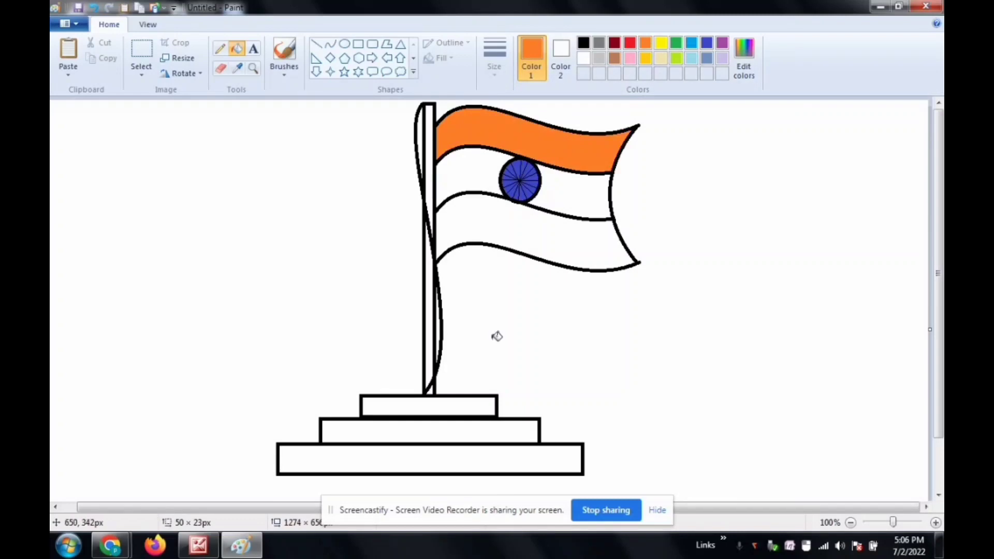
left_click(476, 404)
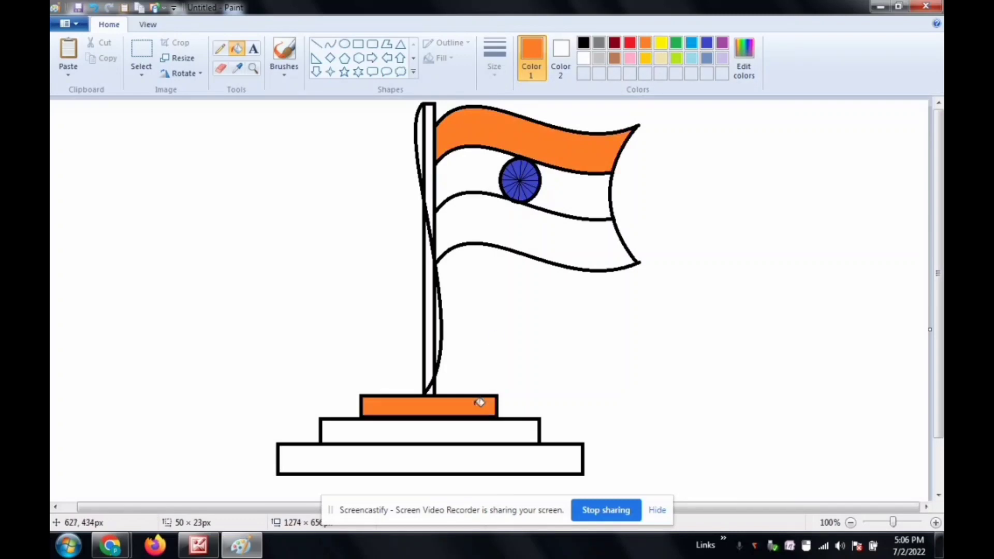
Step: Fill the flag's lower stripe and the bottom tier of the base with green
left_click(674, 44)
left_click(575, 241)
left_click(479, 456)
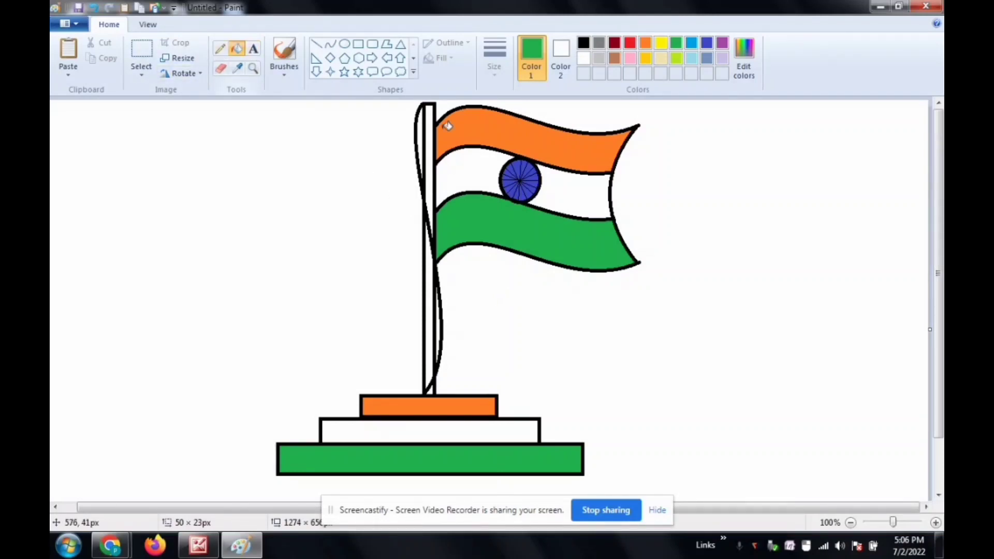
Step: Add the text JAY HIND in the empty area left of the pole and set its font size to 48
left_click(253, 51)
left_click(213, 180)
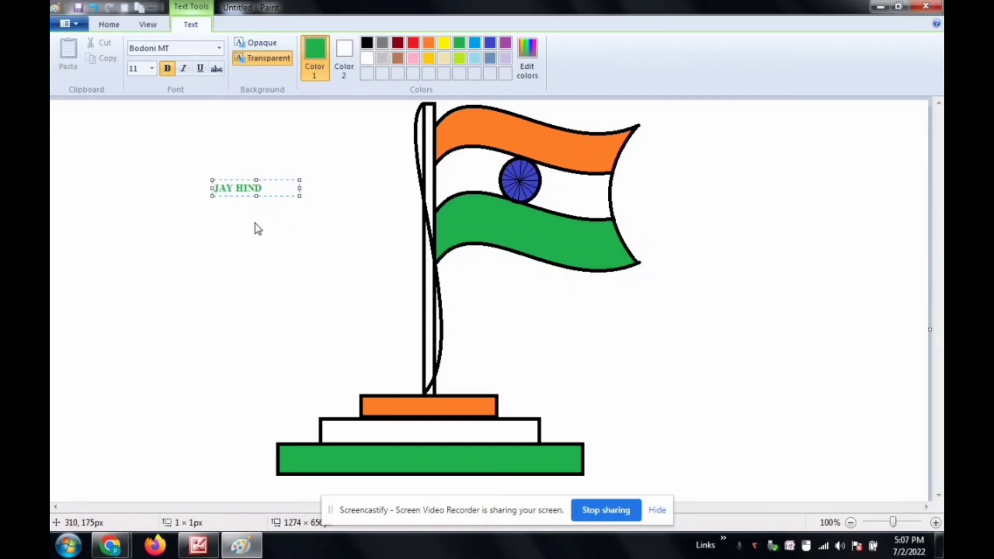
key("ctrl+a")
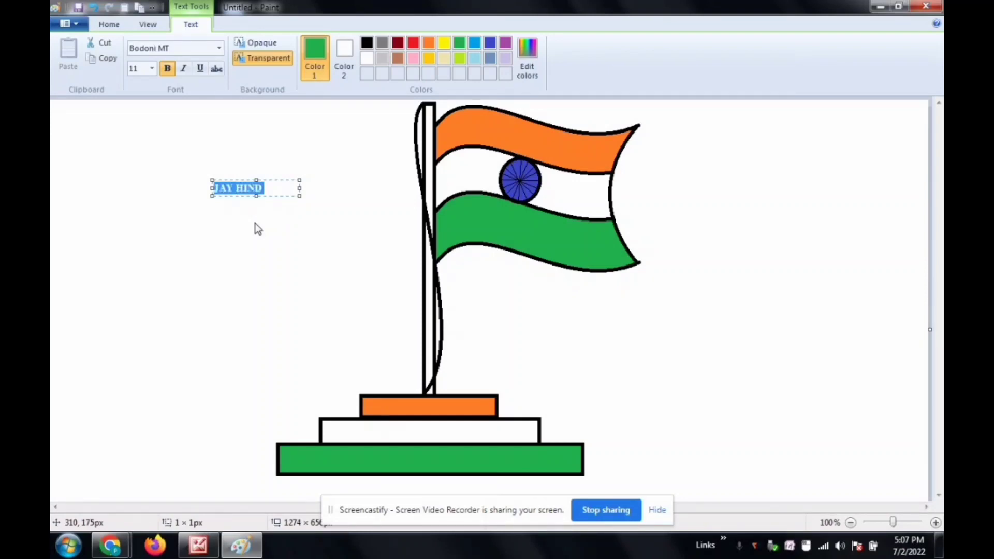
key("ctrl+shift+period")
key("ctrl+shift+period")
key("ctrl+shift+period")
key("ctrl+shift+period")
key("ctrl+shift+period")
key("ctrl+shift+period")
key("ctrl+shift+period")
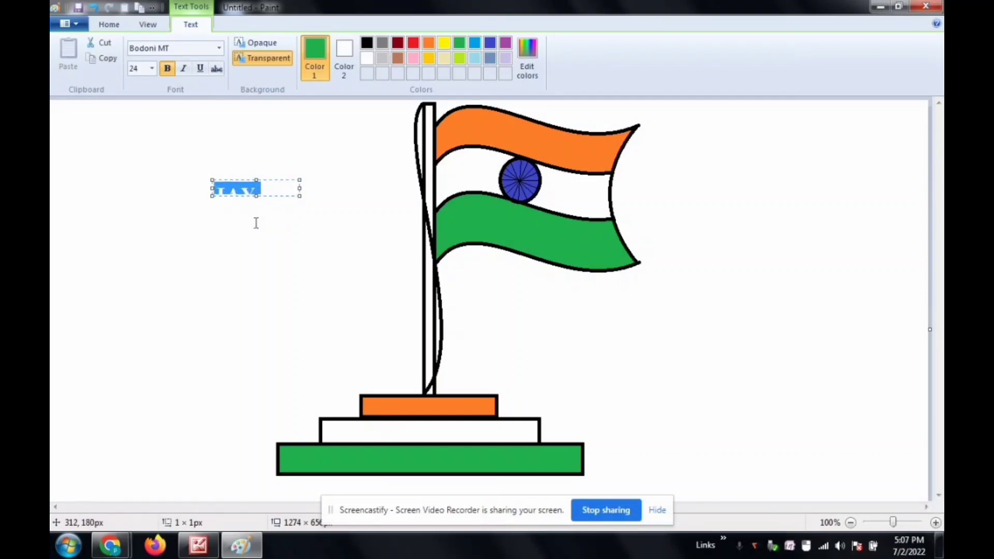
key("ctrl+shift+period")
key("ctrl+shift+period")
key("ctrl+shift+period")
key("ctrl+shift+period")
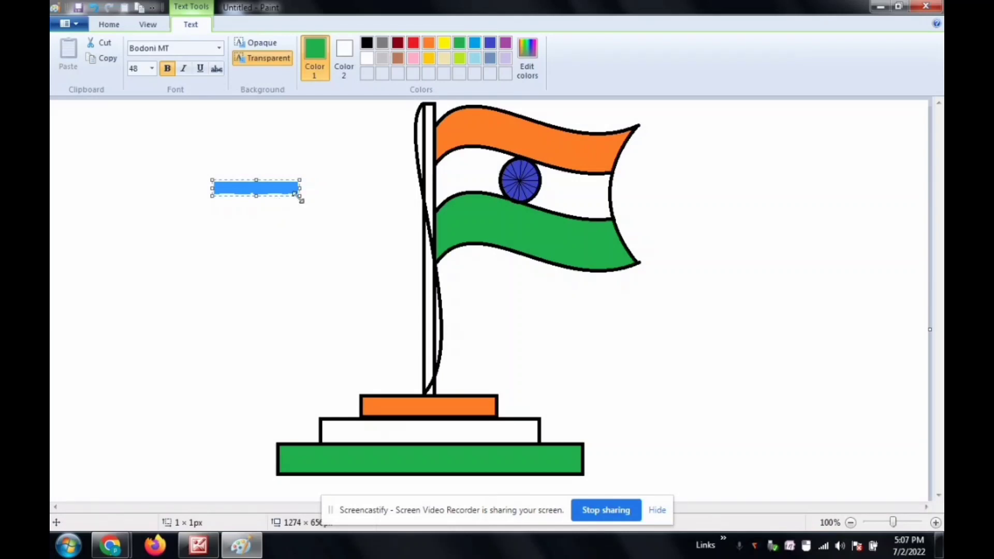
Step: Enlarge the JAY HIND text box to about 385 × 113 px and move it below the flag, right of the pole
left_click_drag(299, 195, 476, 256)
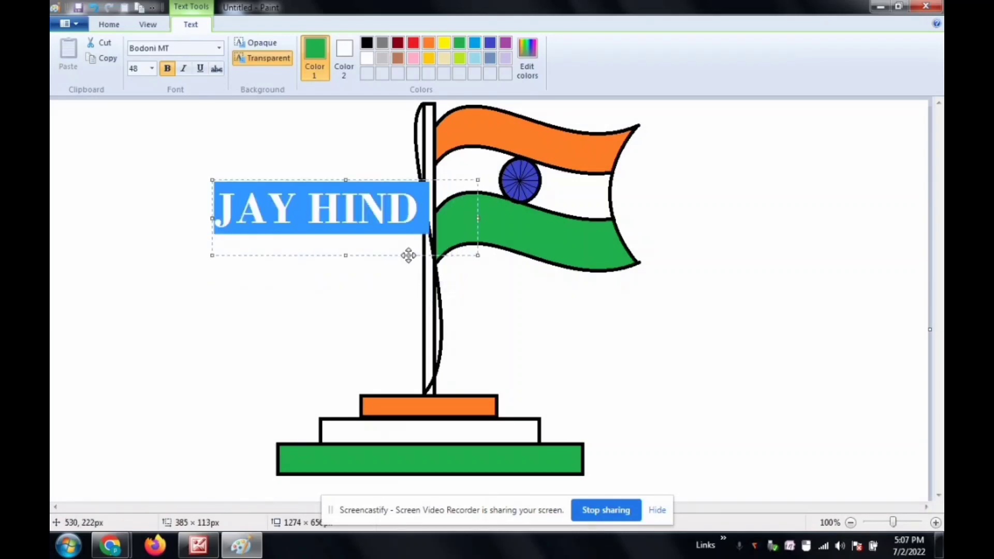
left_click_drag(409, 255, 718, 366)
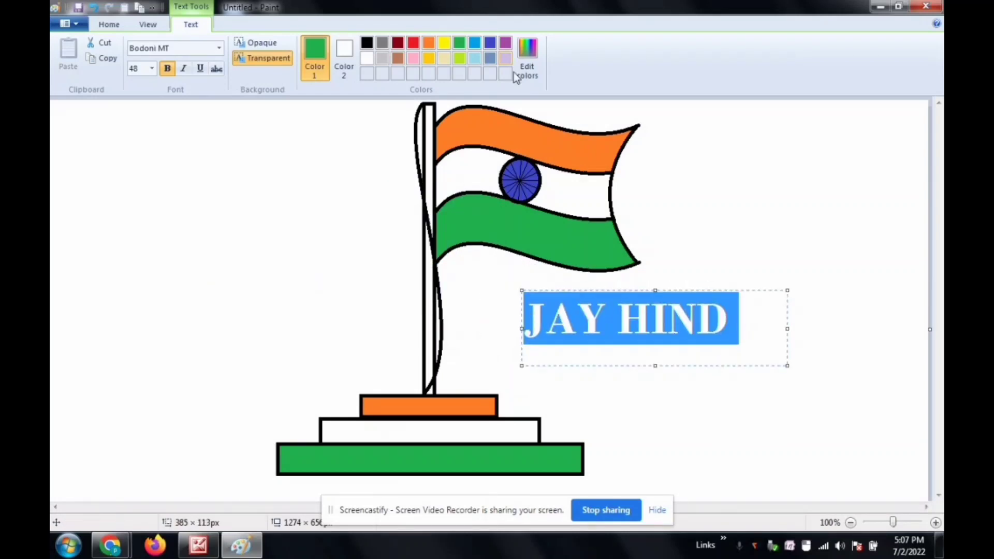
Step: Recolour the JAY HIND text indigo blue
left_click(732, 317)
left_click_drag(732, 317, 516, 330)
left_click(490, 43)
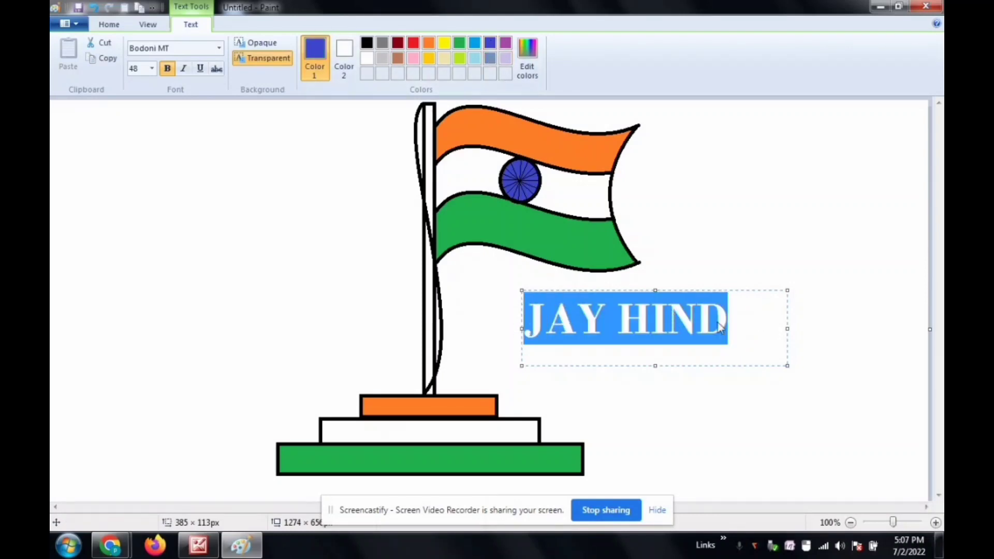
left_click(744, 326)
left_click(111, 33)
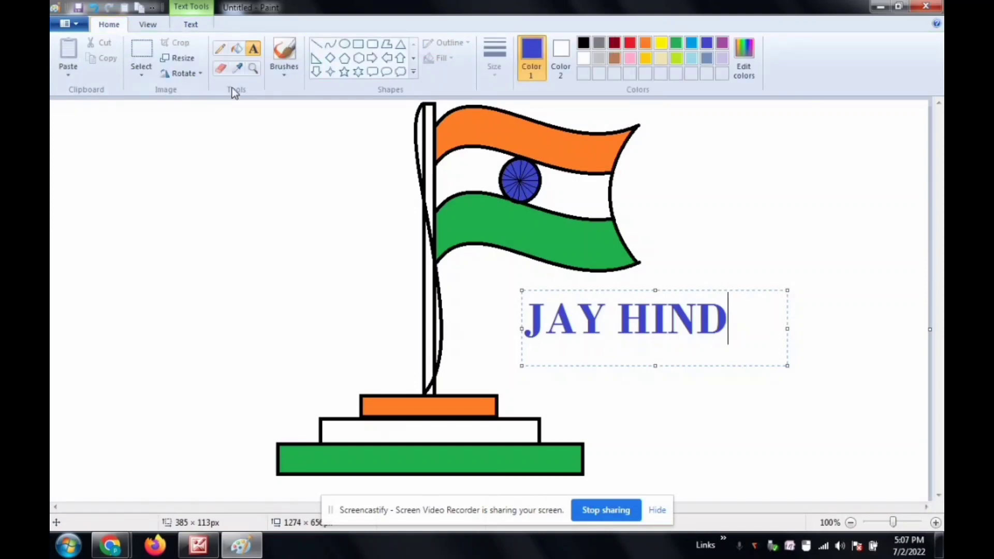
Step: Paint the upper part of the JAY HIND letters orange and their lower part green with the Eraser
left_click(220, 68)
left_click(561, 65)
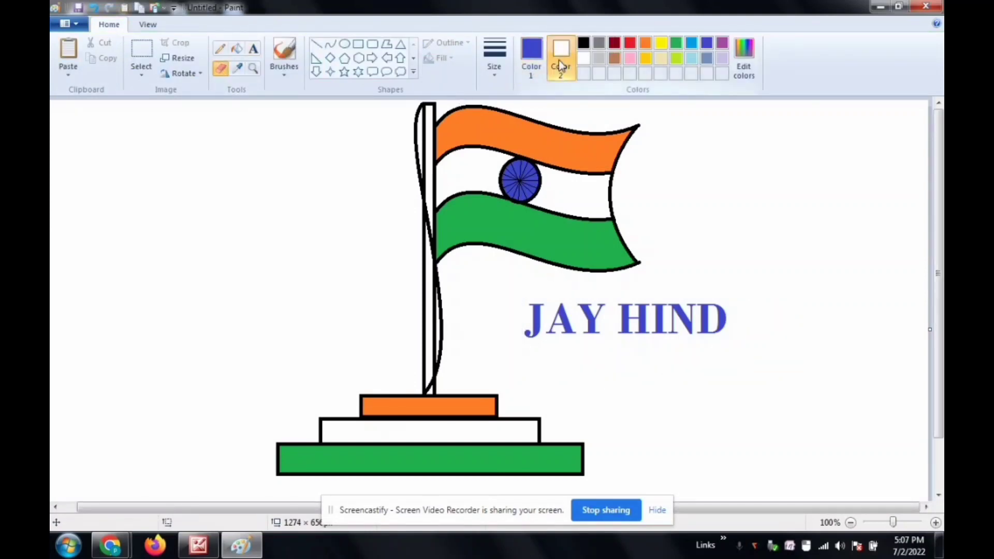
left_click(646, 43)
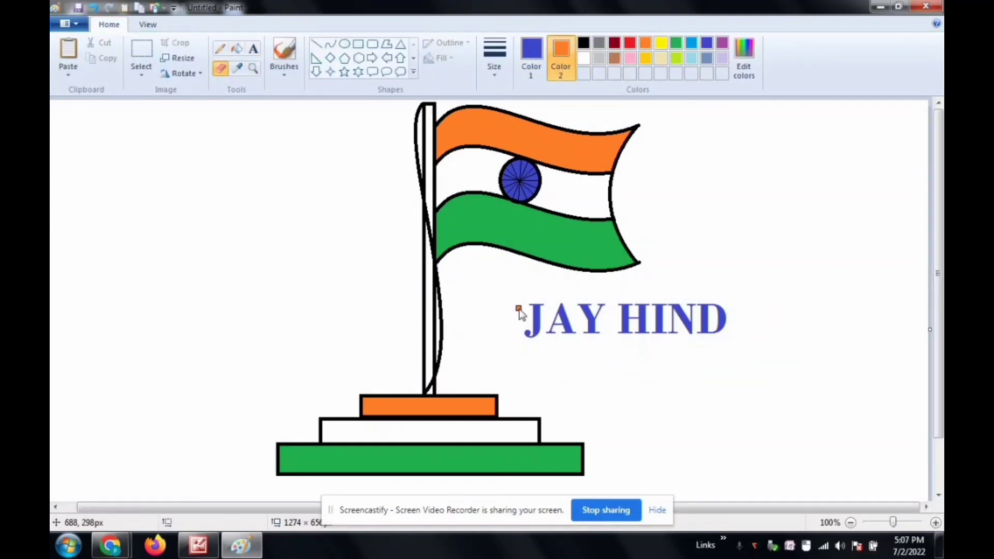
mouse_move(533, 303)
left_mouse_down()
mouse_move(717, 305)
mouse_move(578, 308)
mouse_move(701, 317)
mouse_move(651, 314)
left_mouse_up()
mouse_move(606, 321)
left_mouse_down()
mouse_move(523, 306)
mouse_move(587, 313)
mouse_move(542, 317)
mouse_move(597, 309)
left_mouse_up()
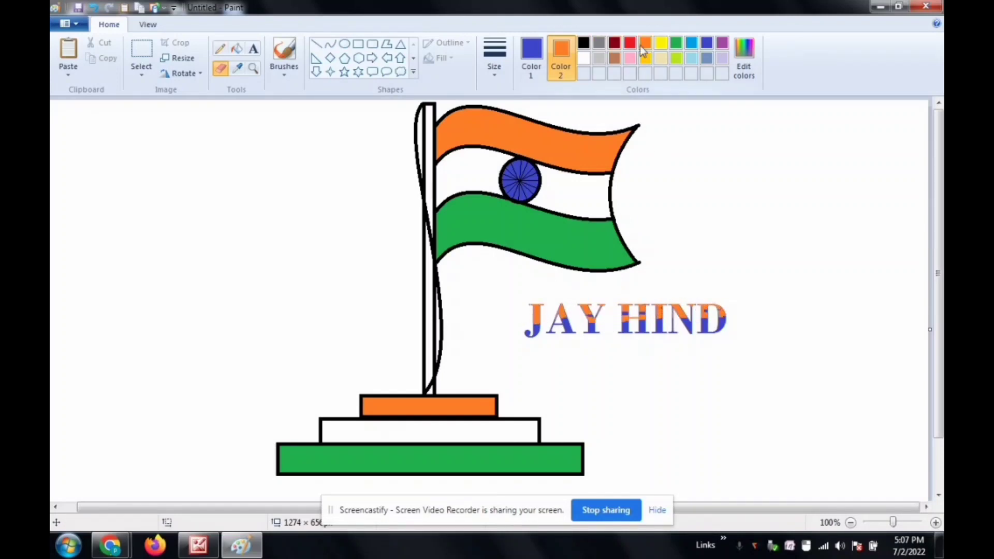
right_click(679, 42)
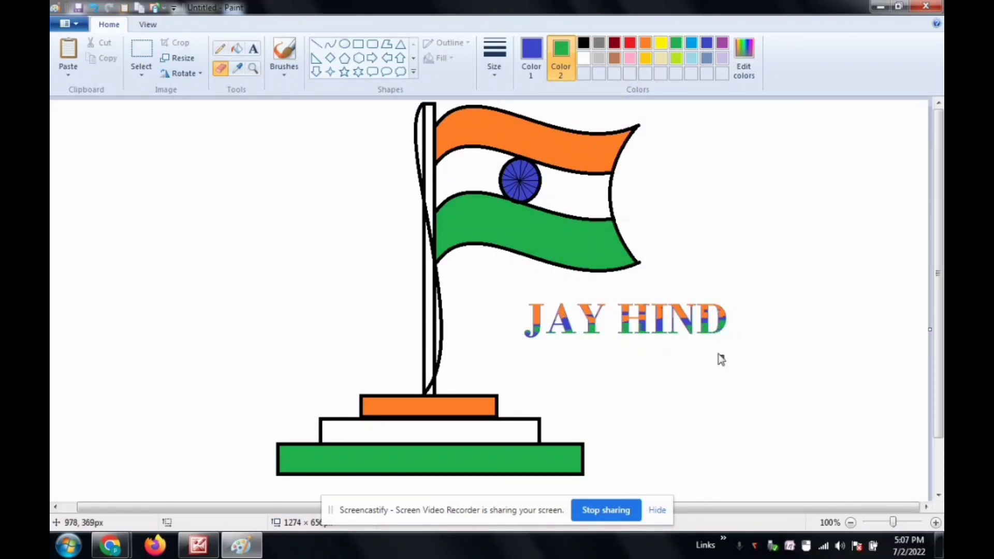
Step: Add the text GIIT COMPUTER in the empty area left of the pole and move it directly below JAY HIND
left_click(253, 49)
left_click(126, 192)
type("GIITM")
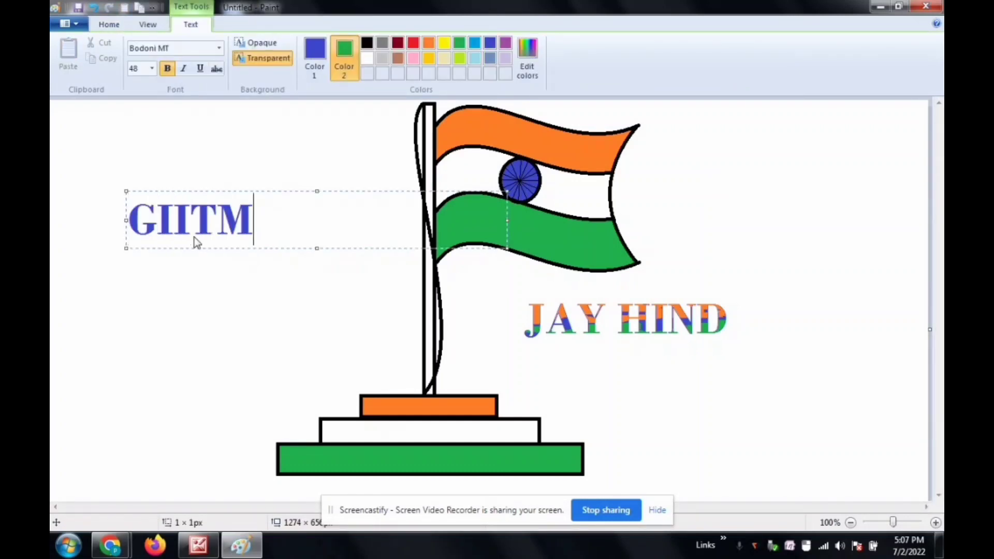
key("BackSpace")
type("CI")
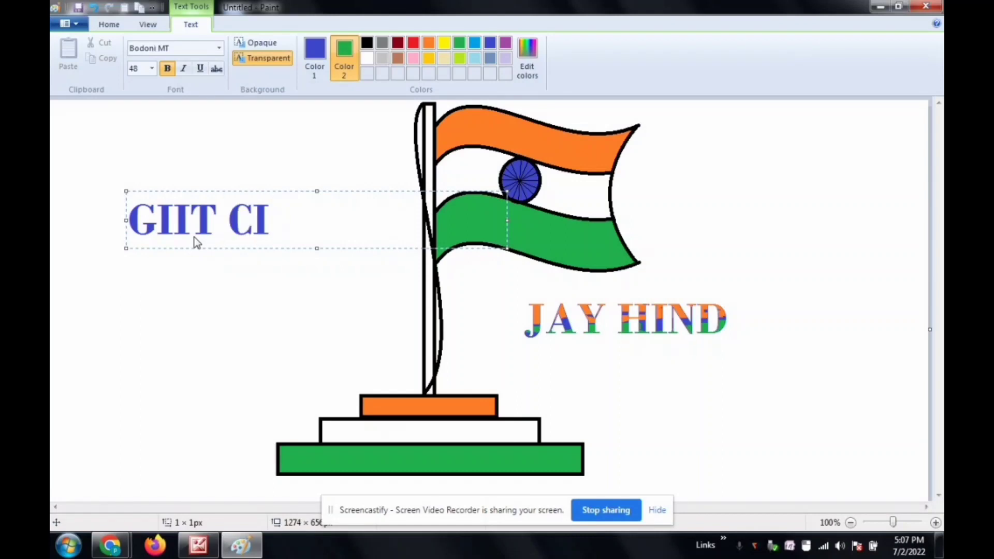
key("BackSpace")
type("OMPUTER")
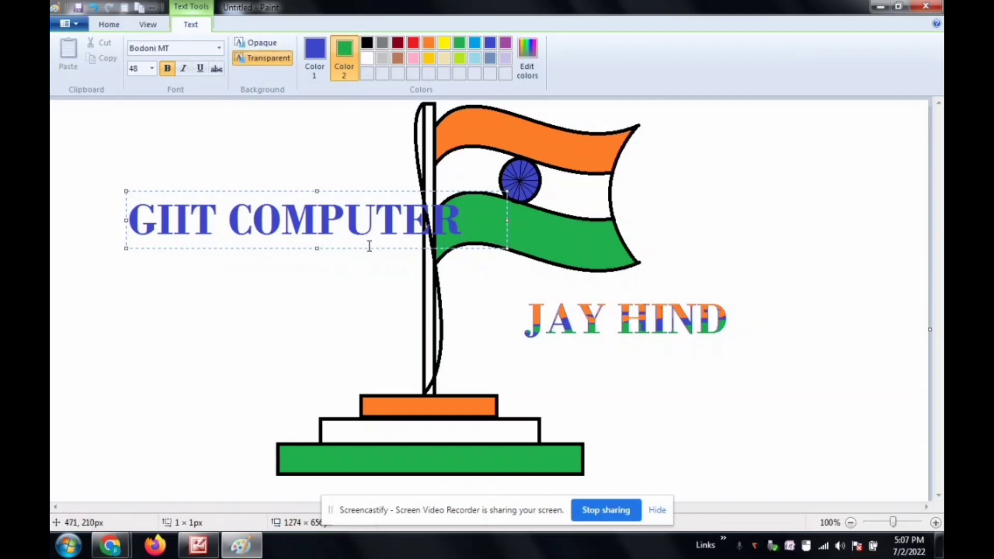
left_click_drag(368, 248, 717, 395)
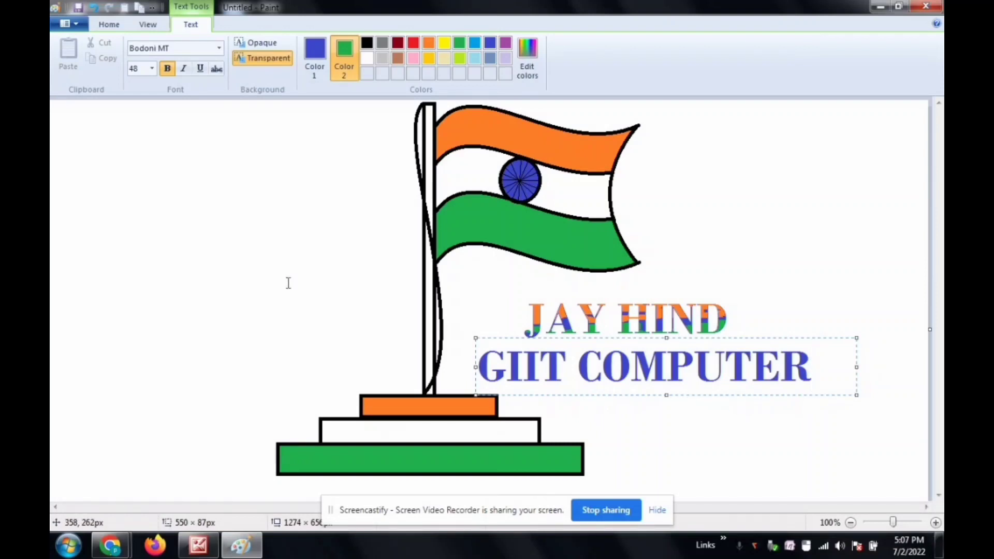
Step: Select the whole GIIT COMPUTER text and set its colour to the basic cyan (Red 0, Green 255, Blue 255)
key("ctrl+a")
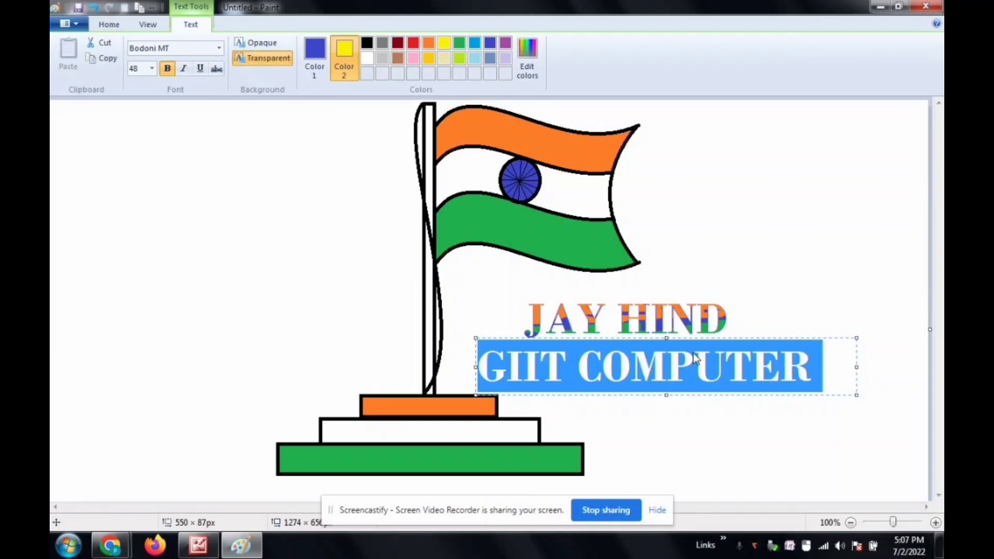
left_click_drag(828, 367, 477, 370)
left_click(316, 49)
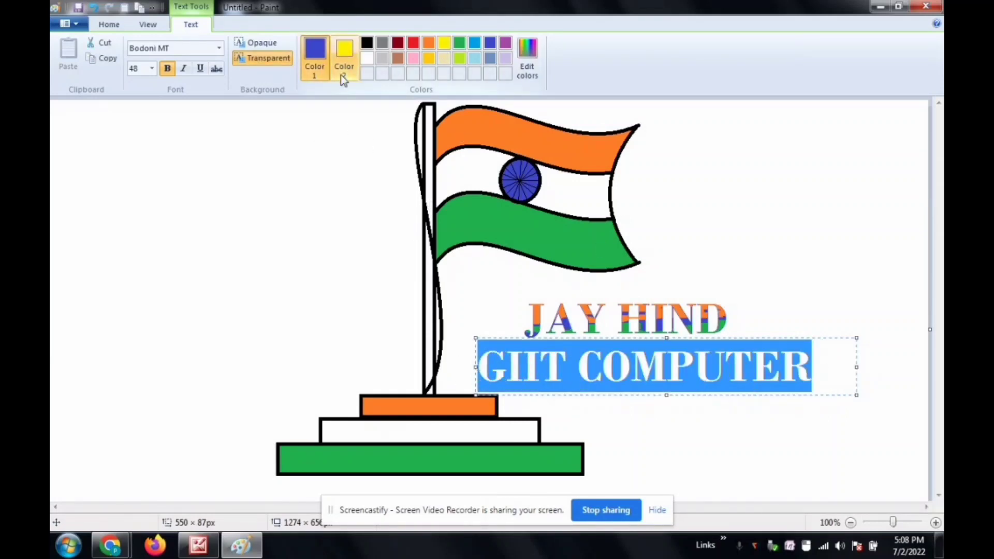
left_click(413, 43)
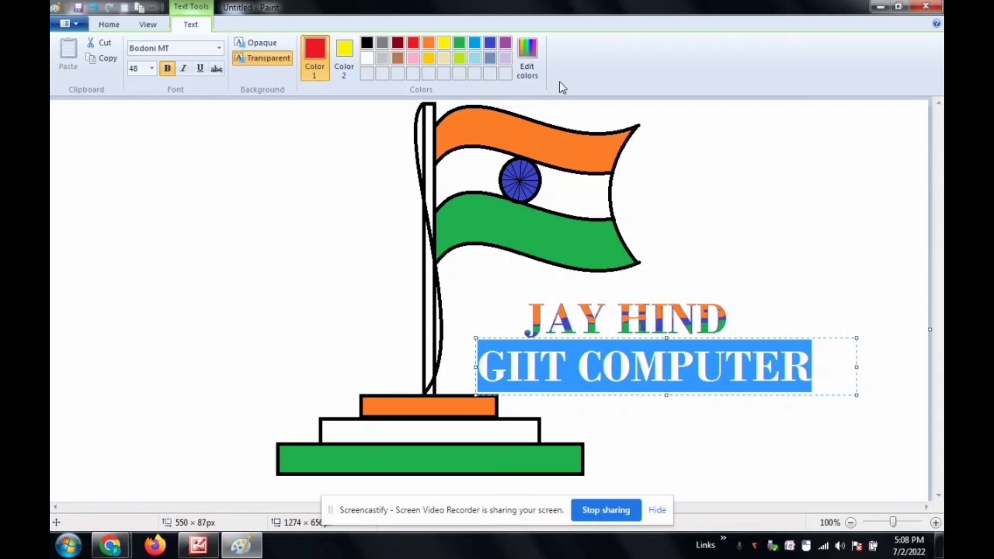
left_click(527, 54)
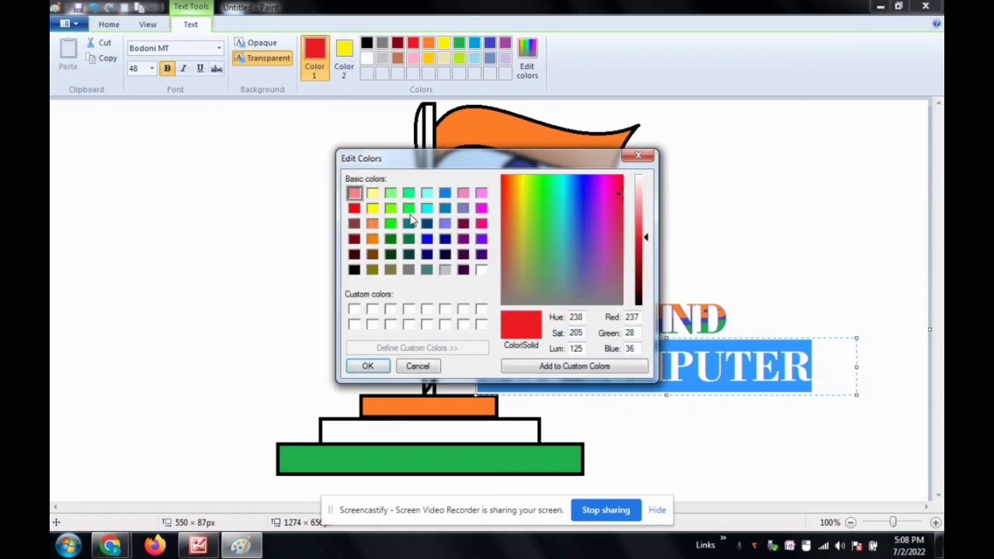
left_click(427, 208)
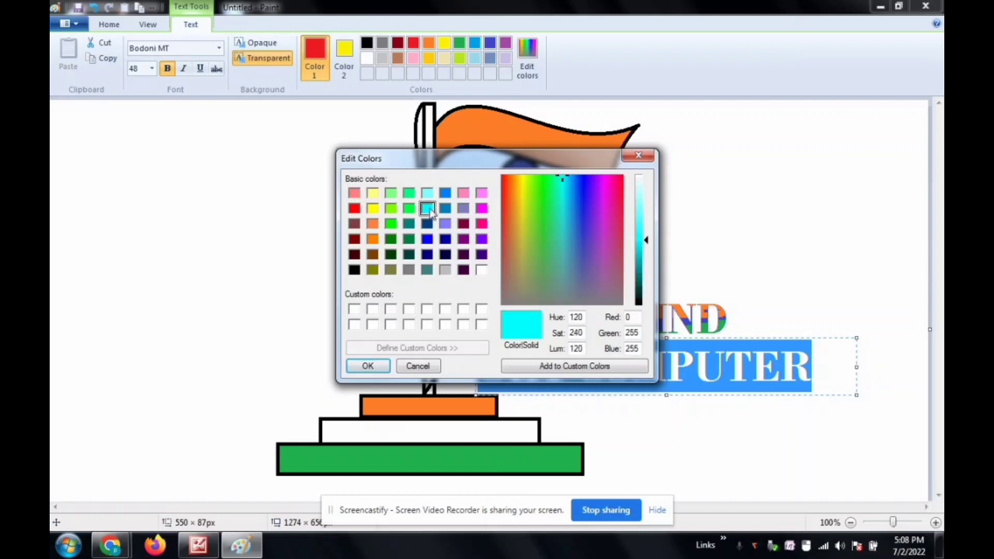
left_click(372, 374)
Step: Recolour the GIIT COMPUTER text pale yellow from the basic colours
left_click(527, 54)
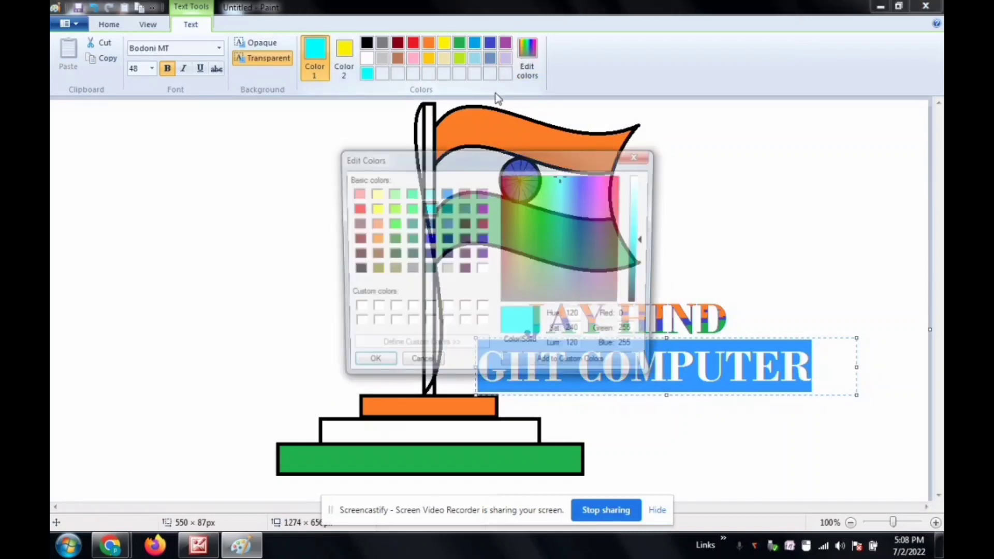
left_click(362, 367)
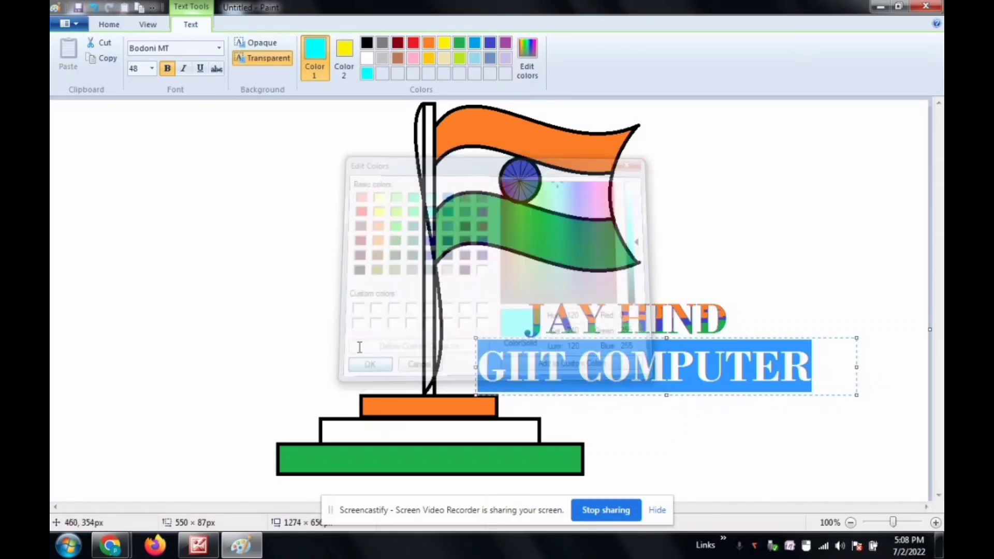
left_click(530, 69)
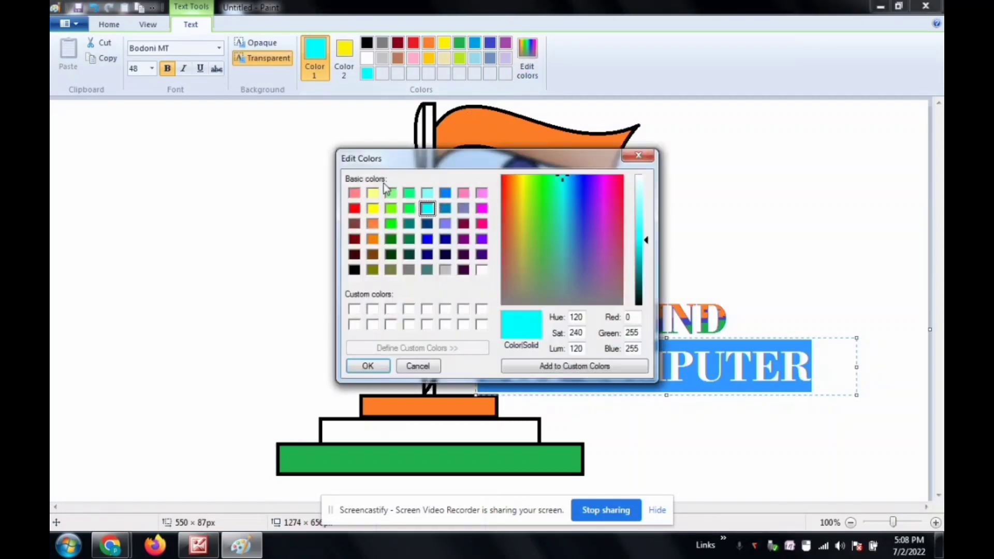
left_click(372, 193)
left_click(368, 367)
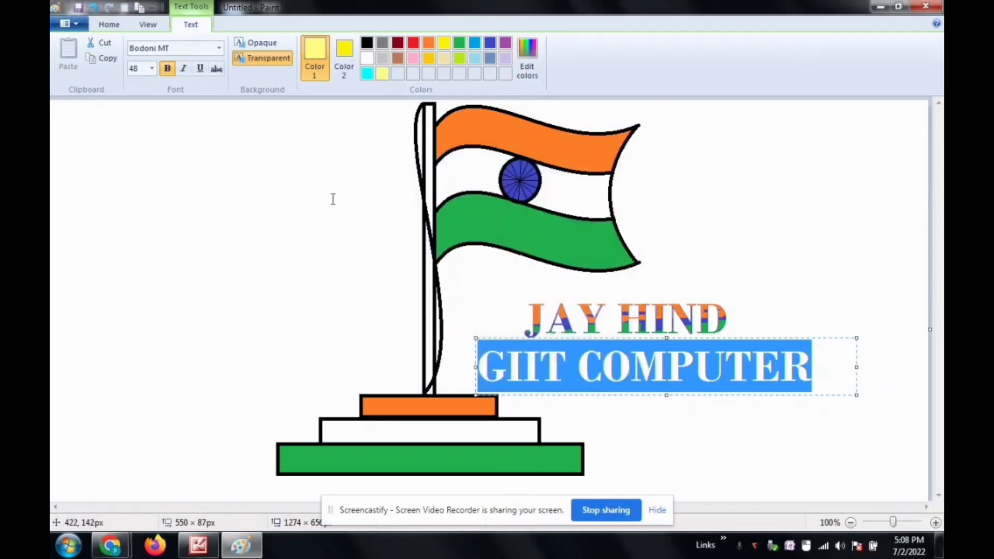
left_click(827, 383)
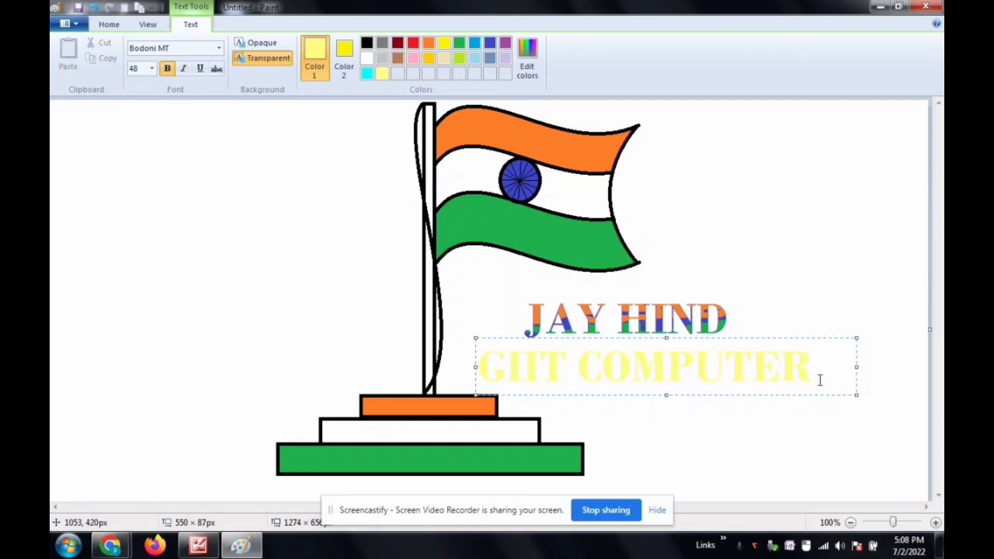
Step: Recolour the GIIT COMPUTER text with the custom cyan saved in the palette and switch to the Eraser
left_click_drag(820, 379, 350, 228)
left_click(366, 75)
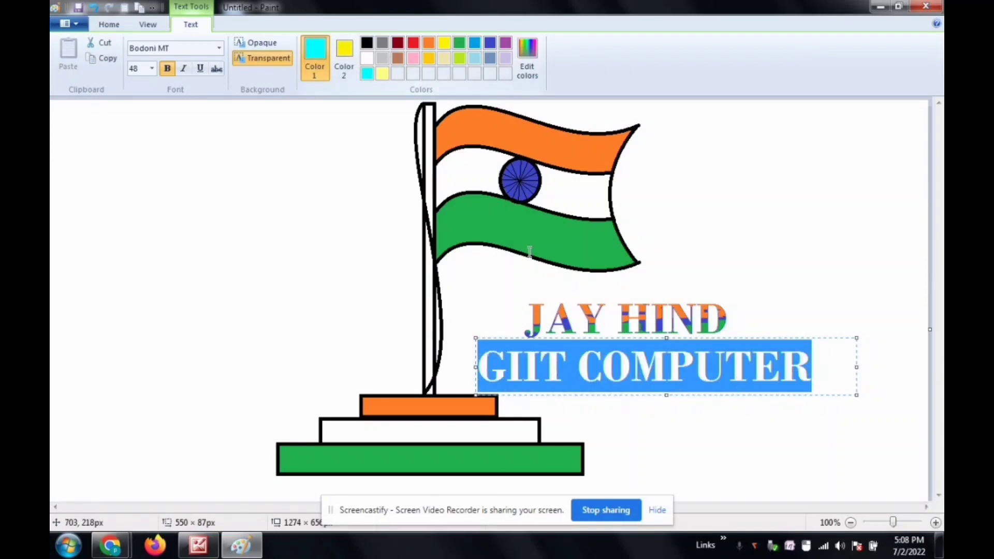
left_click(828, 370)
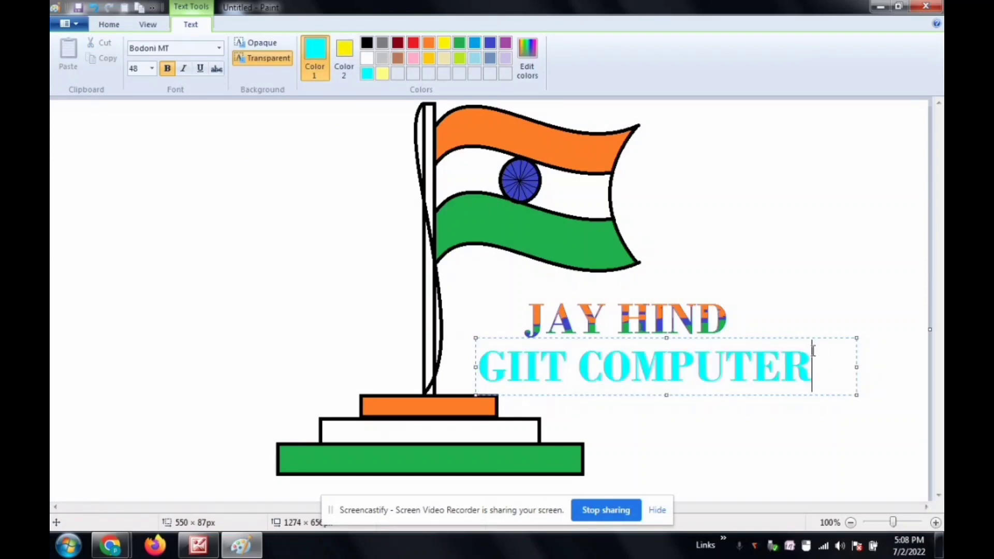
left_click(105, 26)
left_click(222, 71)
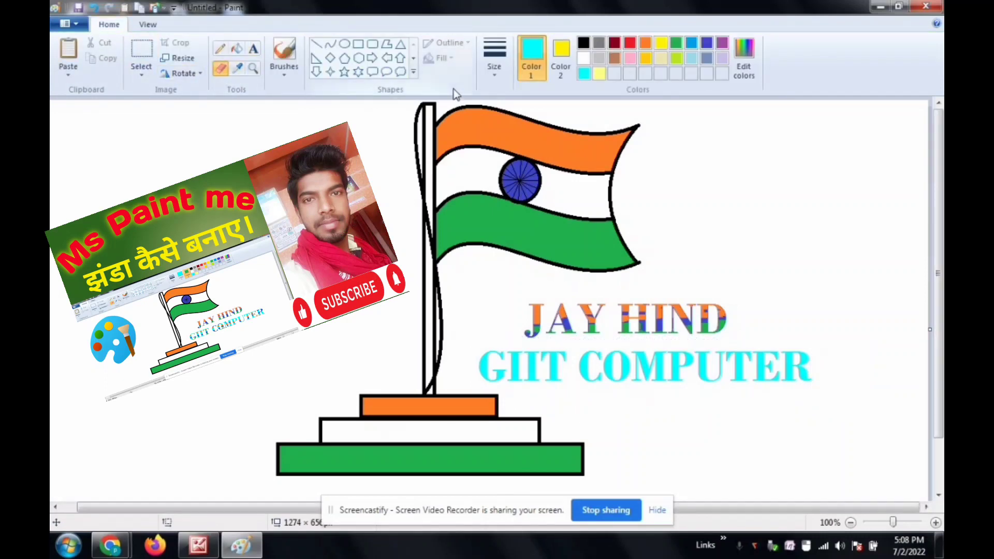